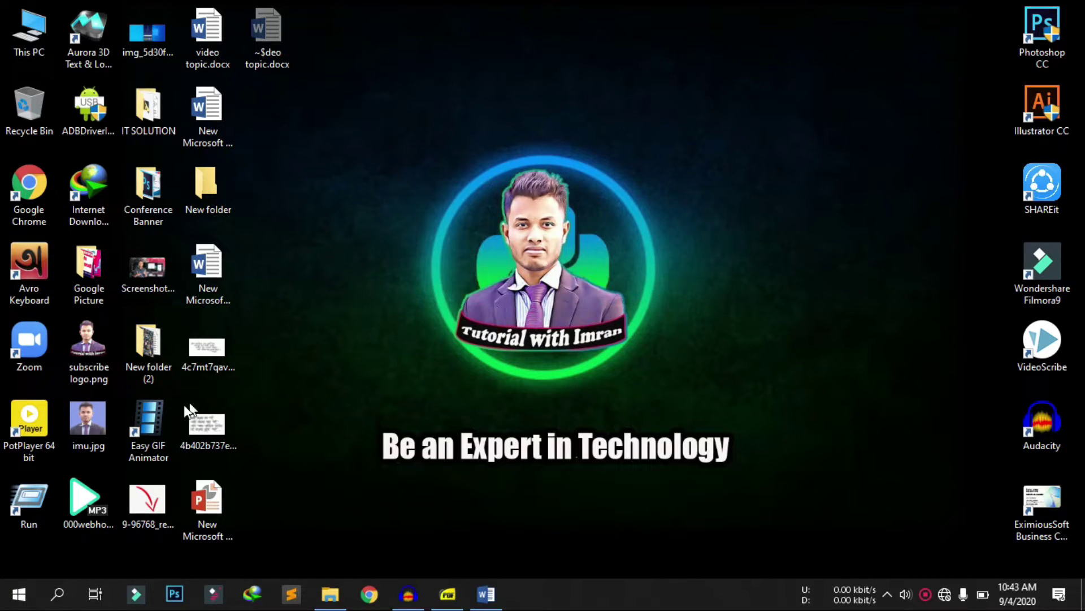
Launch Easy GIF Animator in evaluation mode and maximize its window.
double_click(143, 423)
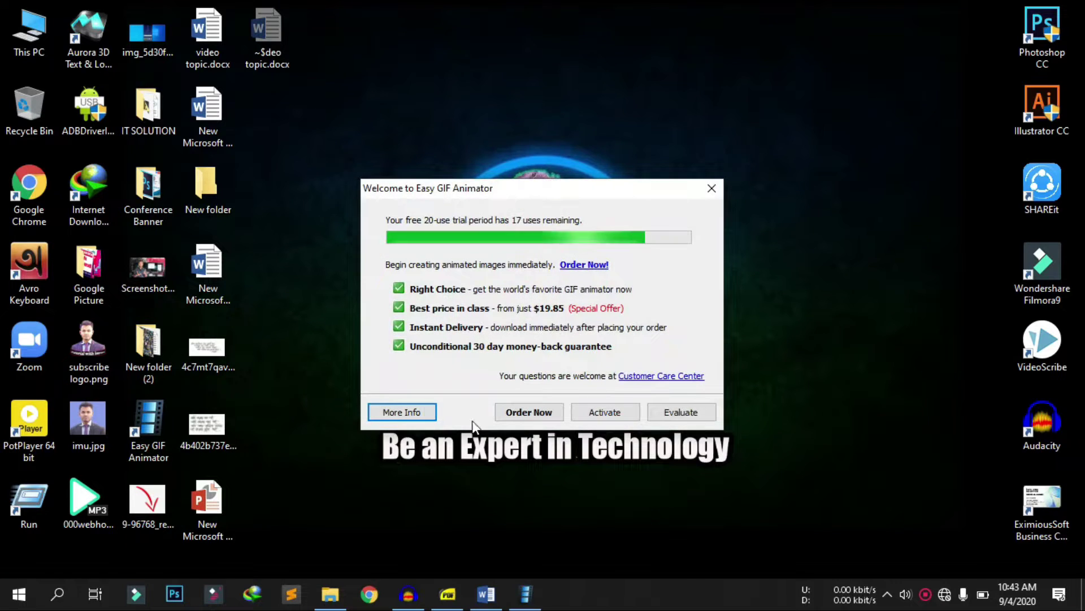
left_click(666, 413)
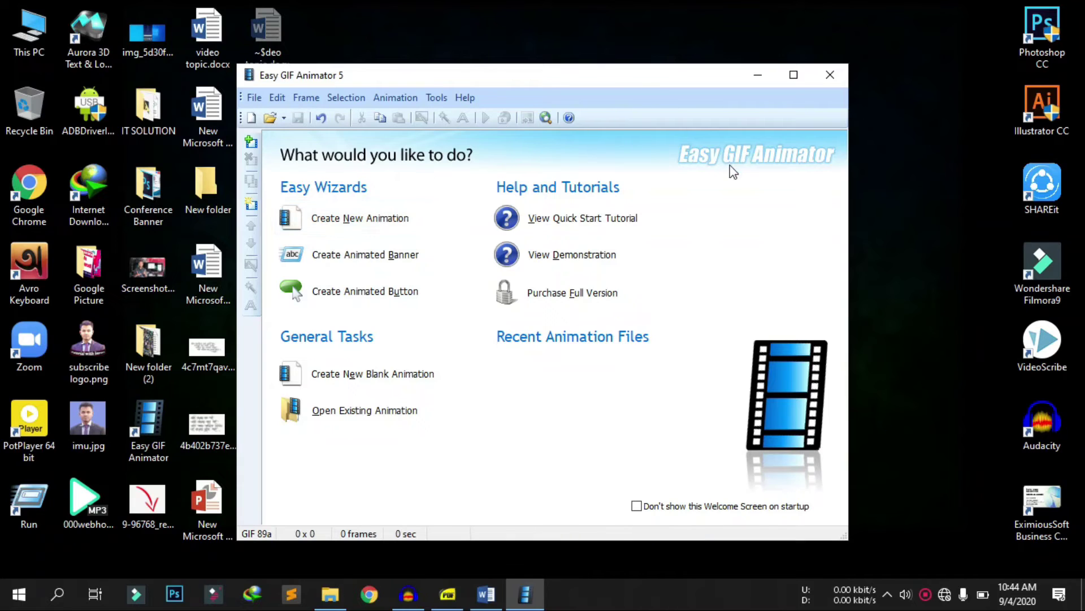
left_click(795, 77)
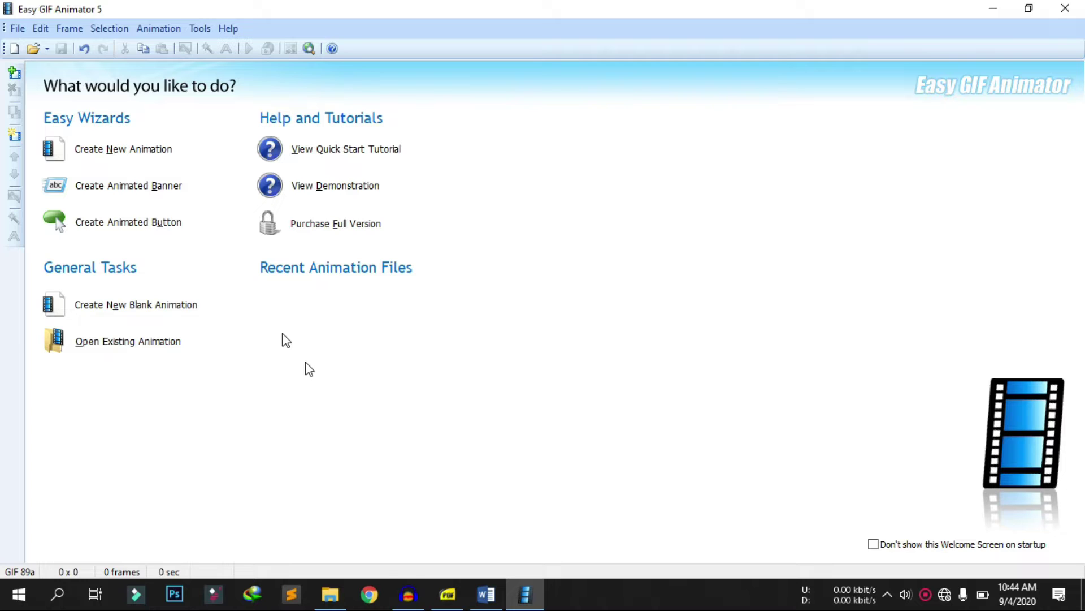
Start a new animated banner with the standard size 468 x 60 and continue to its background settings.
left_click(138, 148)
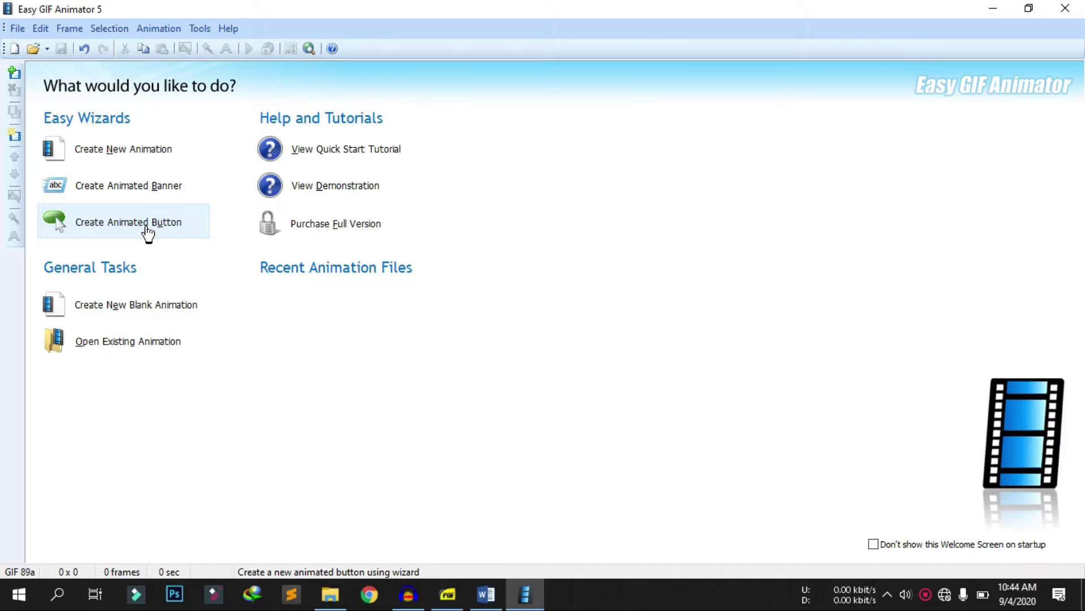
left_click(147, 194)
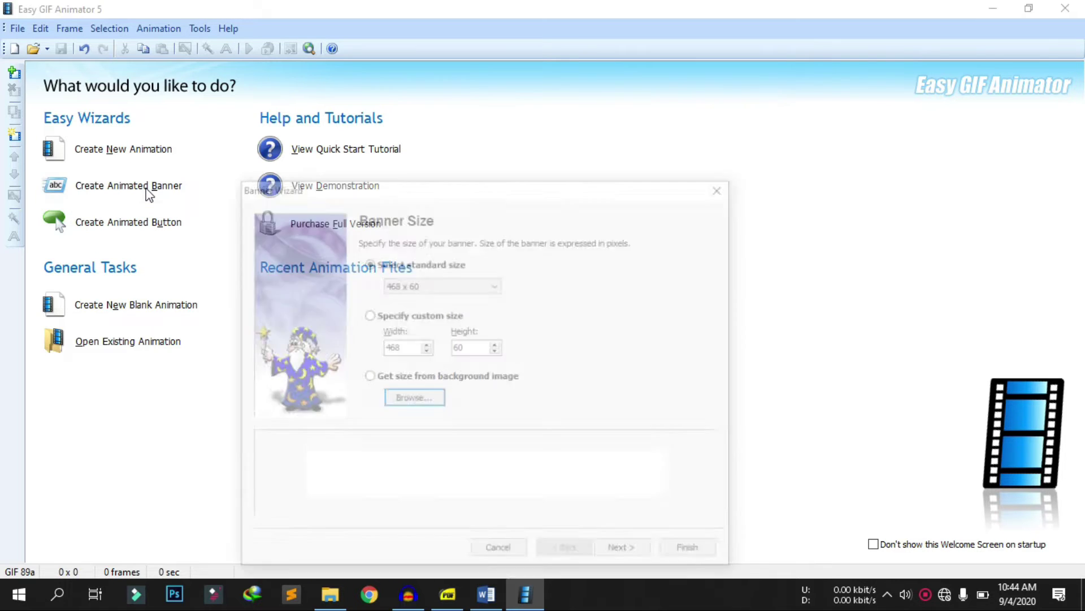
left_click(439, 287)
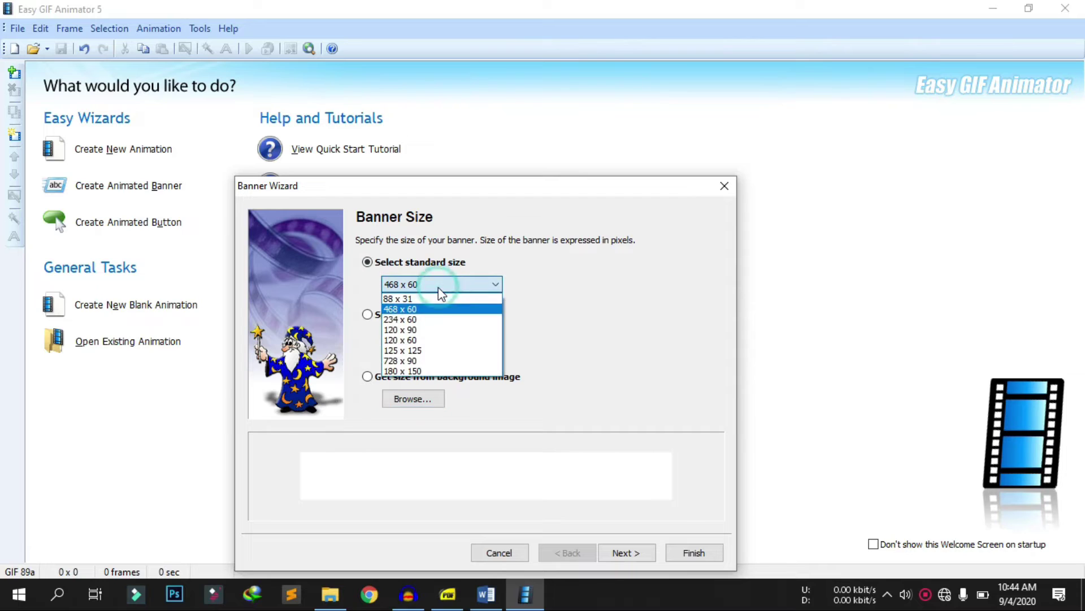
left_click(421, 312)
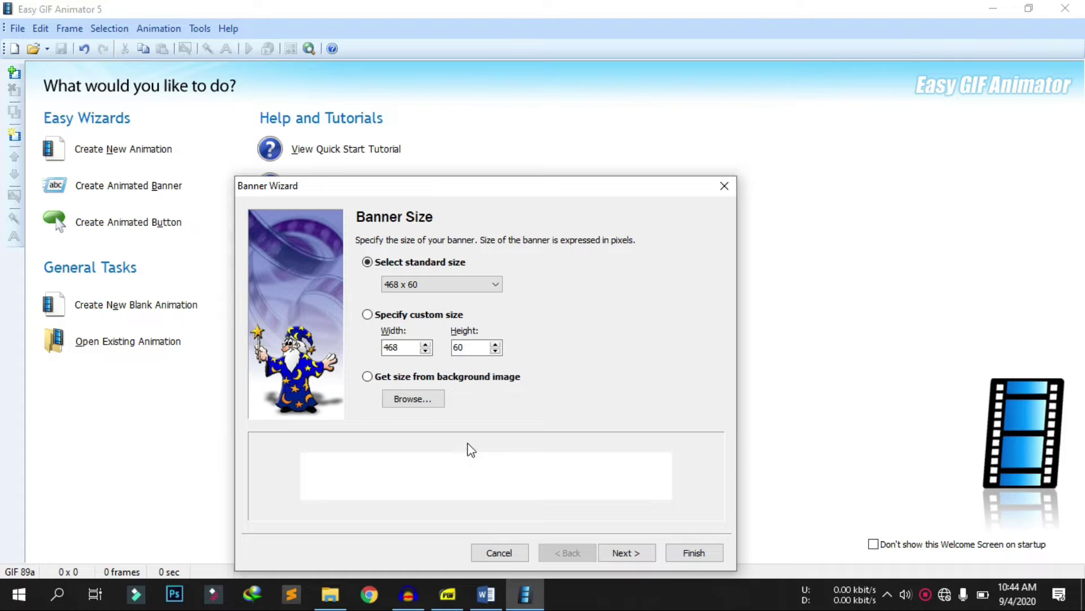
left_click(620, 552)
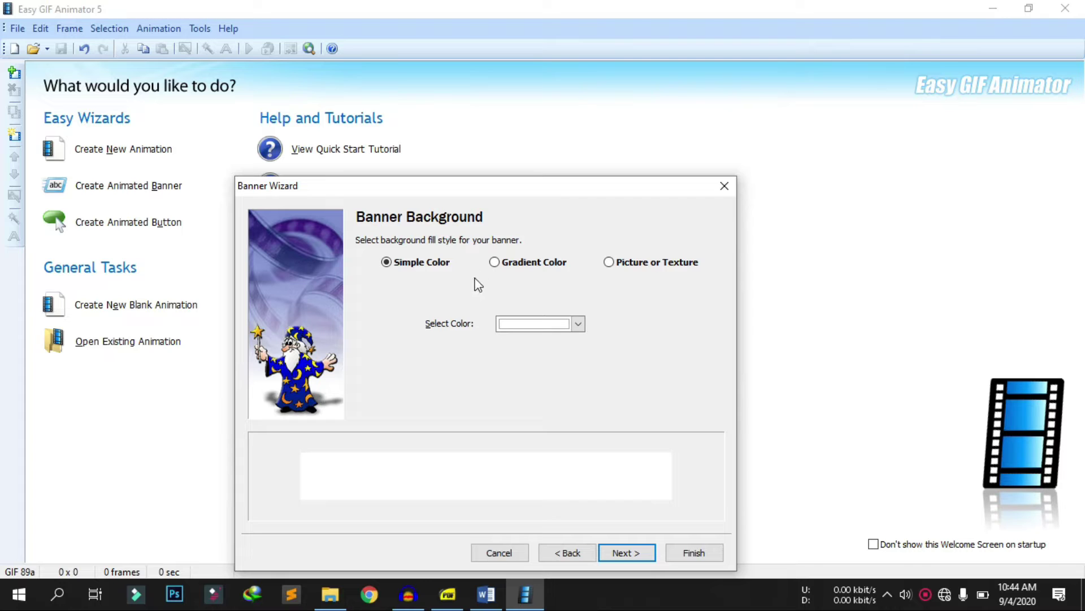
Give the banner a gradient background with dark blue as the first color and pink as the second.
left_click(542, 326)
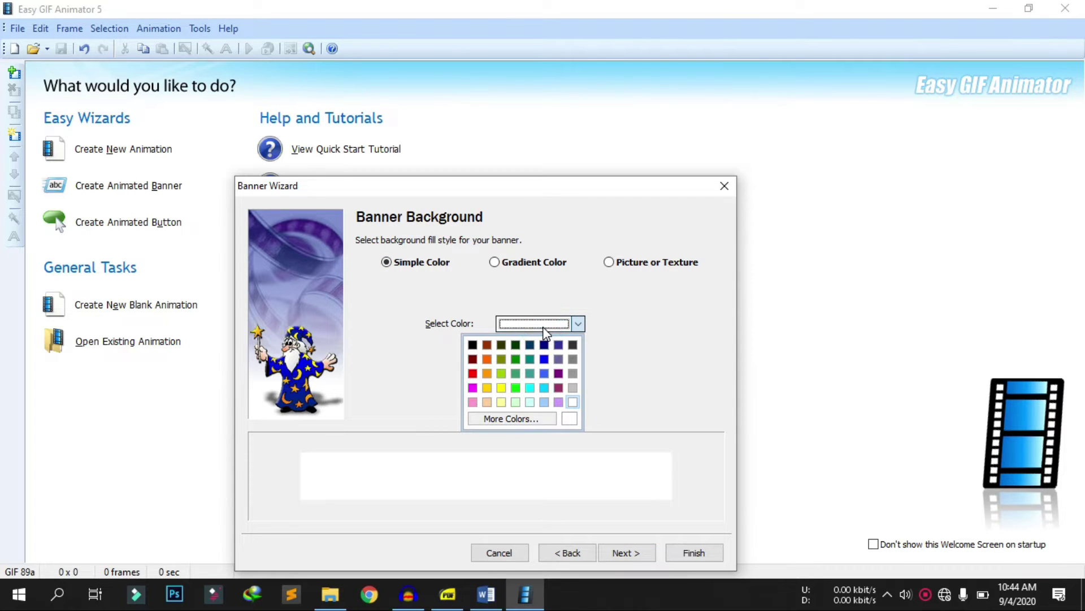
left_click(498, 265)
left_click(496, 263)
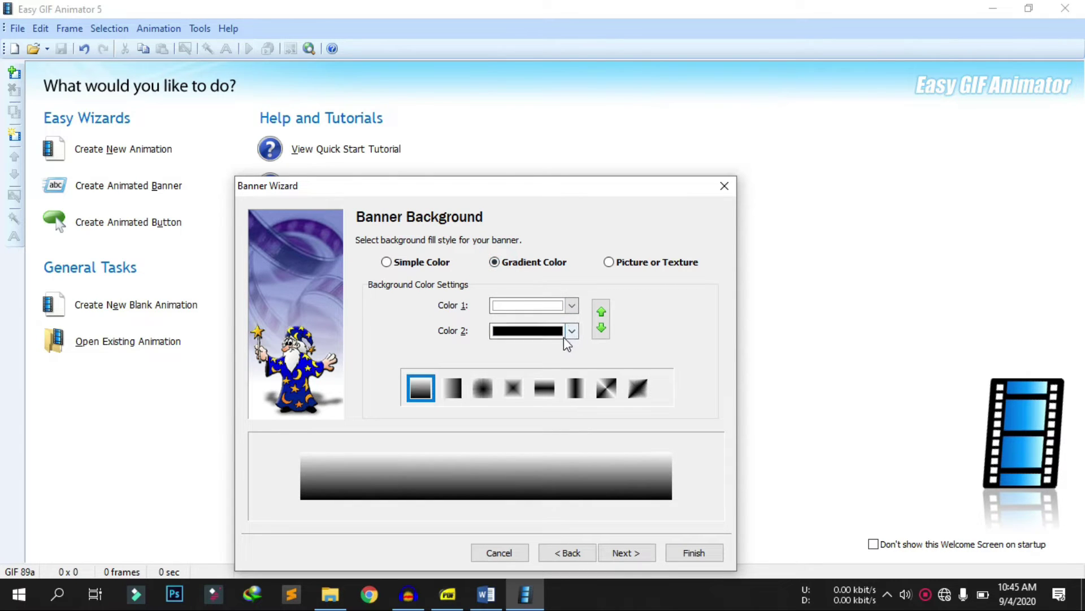
left_click(573, 306)
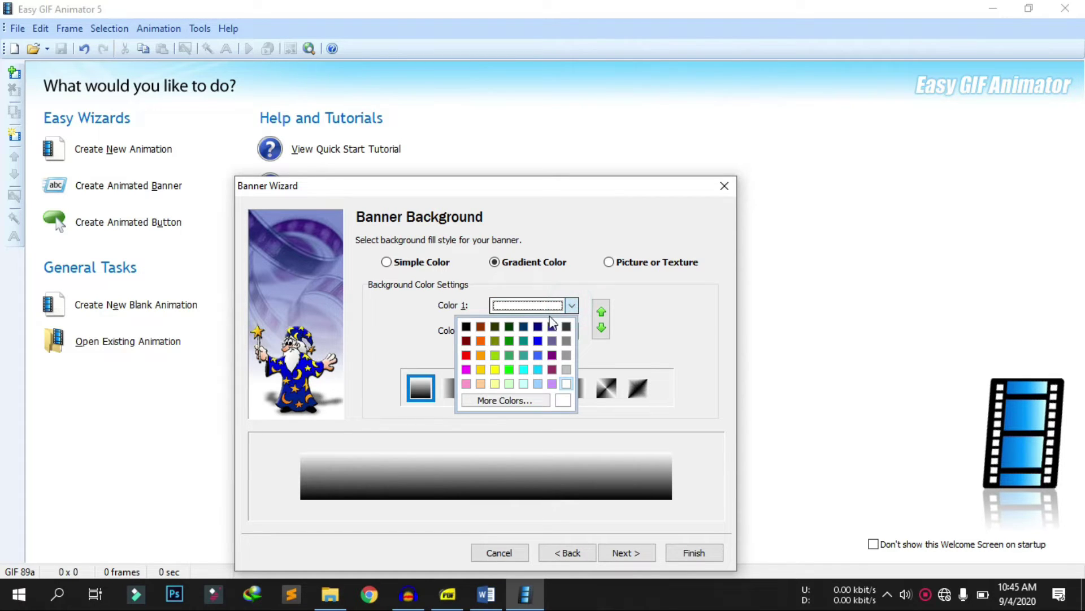
left_click(524, 327)
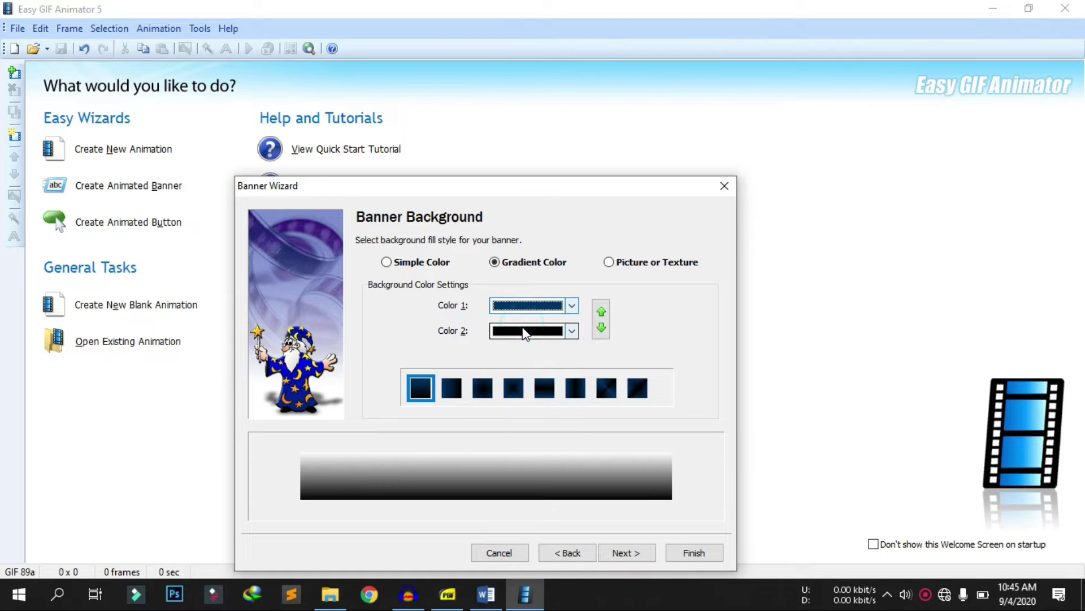
left_click(572, 331)
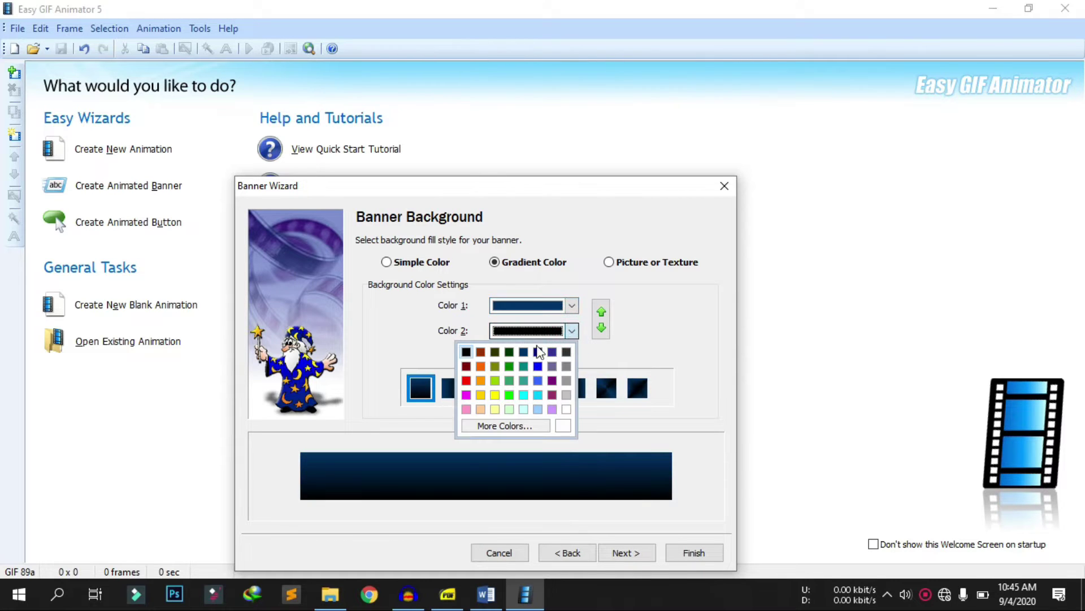
left_click(466, 409)
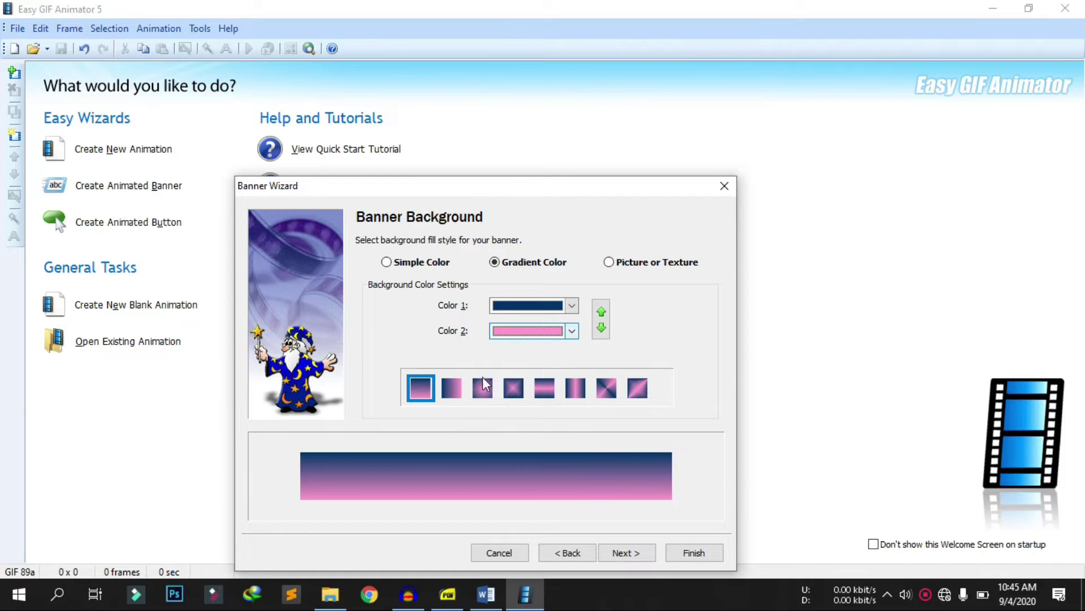
left_click(610, 263)
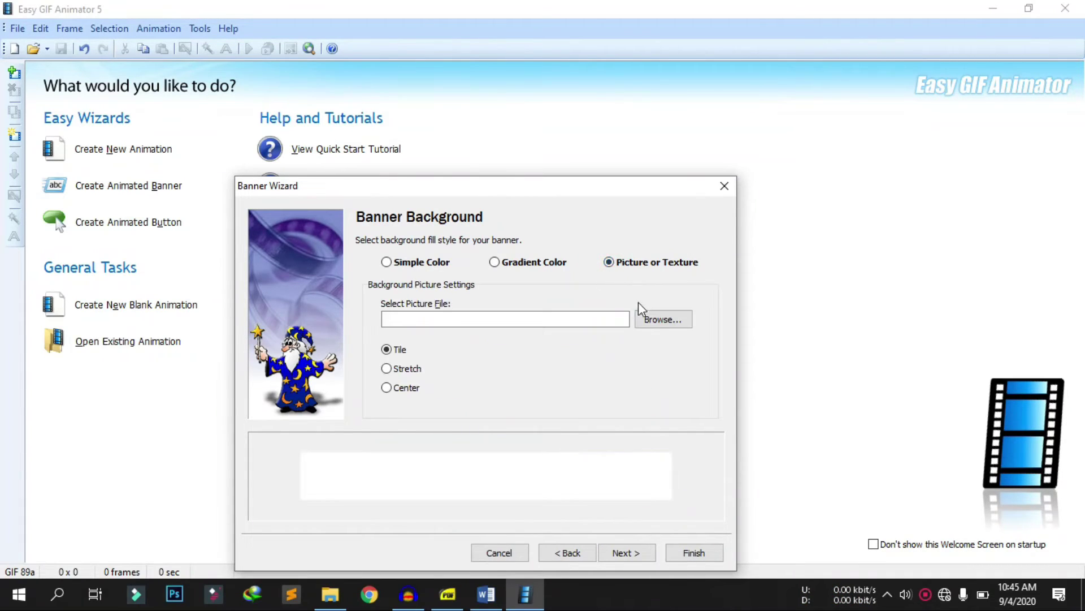
left_click(650, 319)
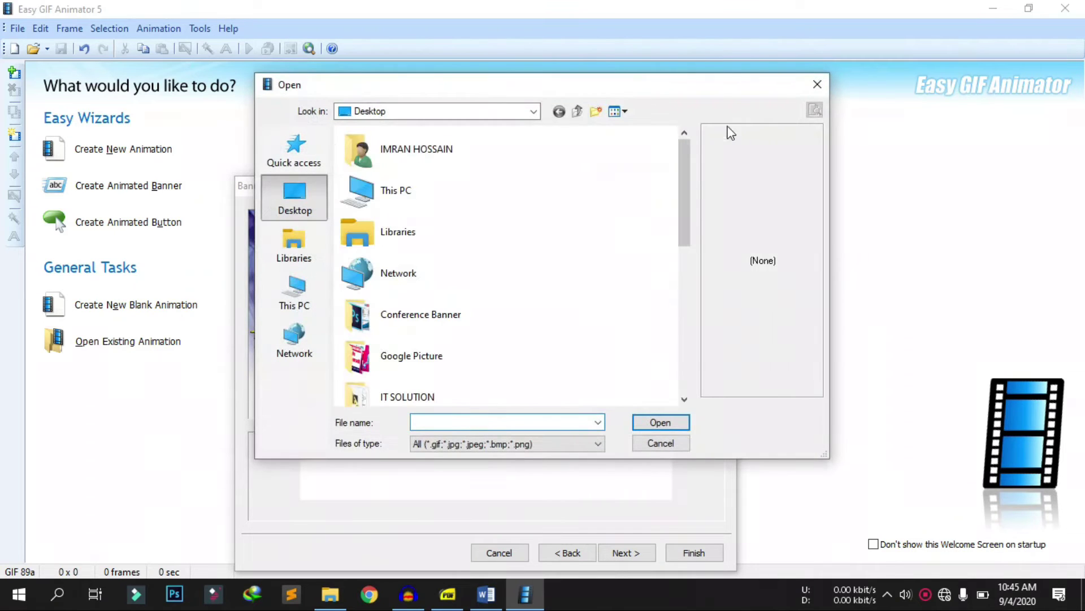
left_click(818, 84)
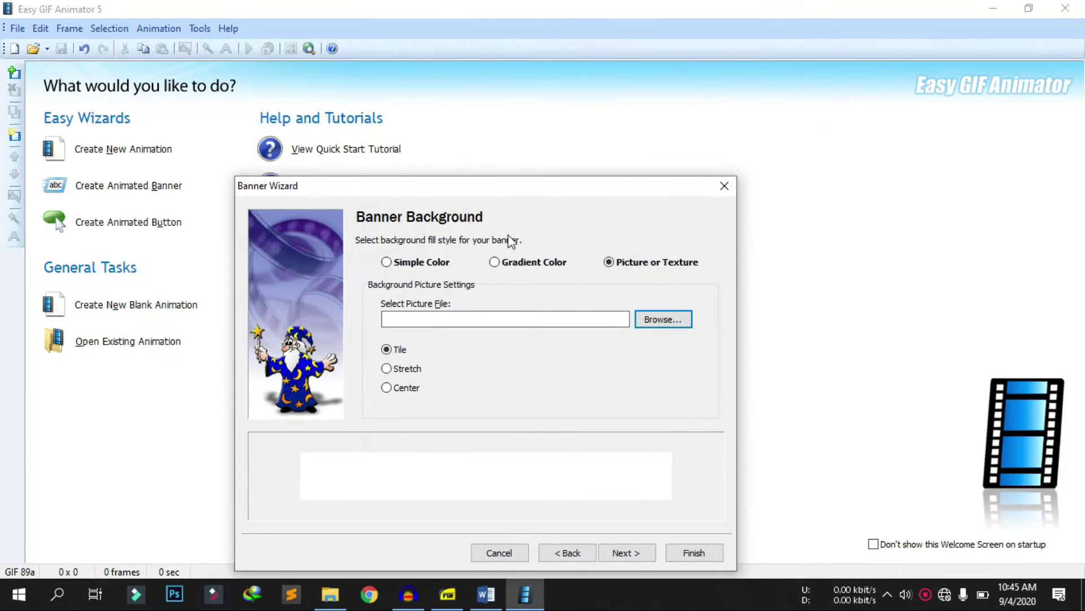
left_click(500, 262)
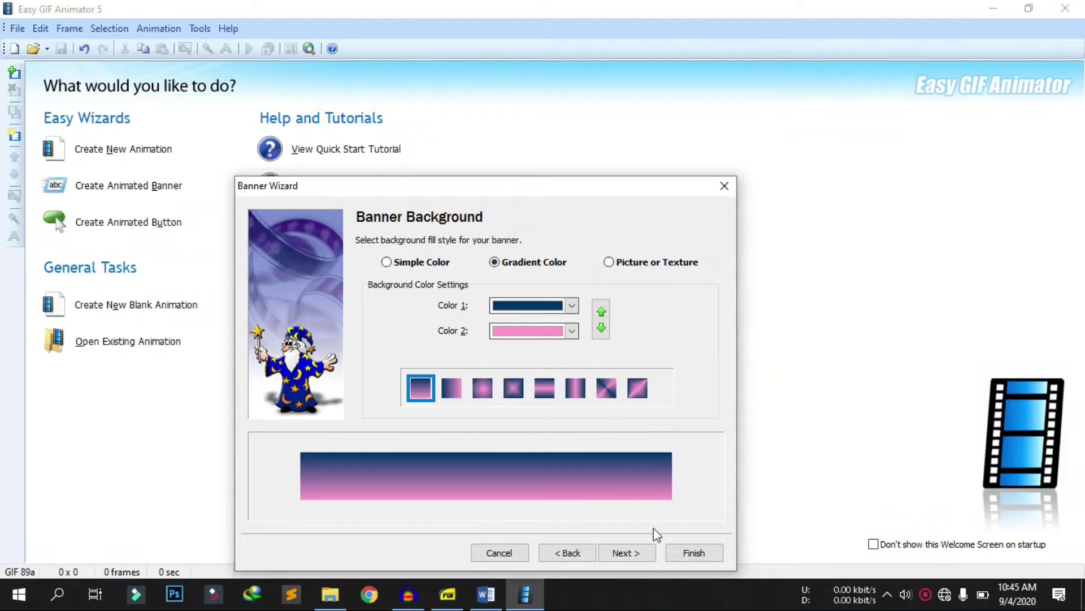
Continue to the text messages and replace the first message's placeholder with "This is First Text".
left_click(644, 552)
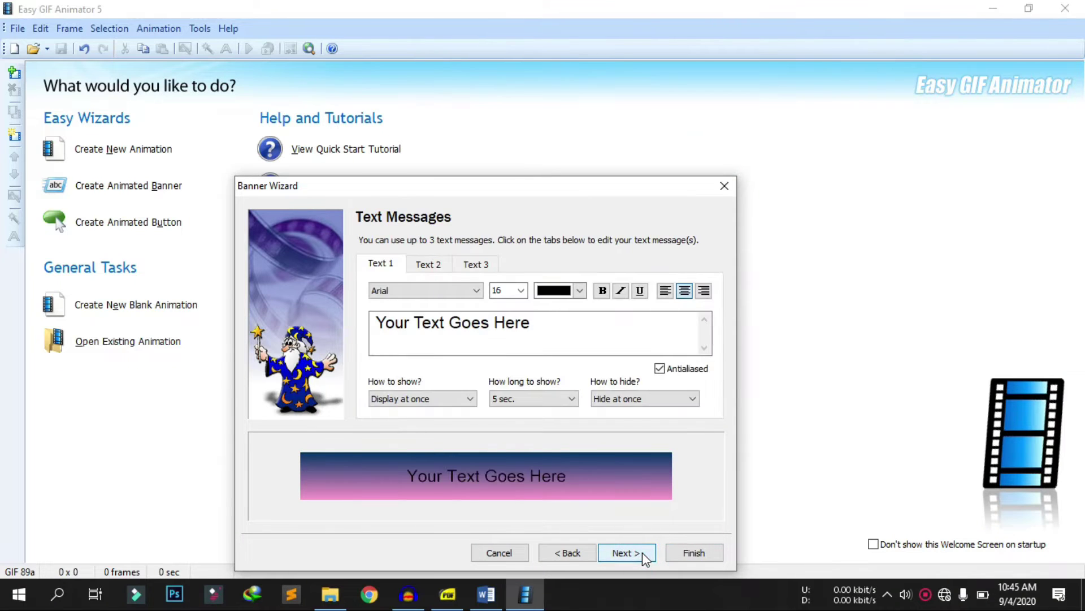
left_click(514, 339)
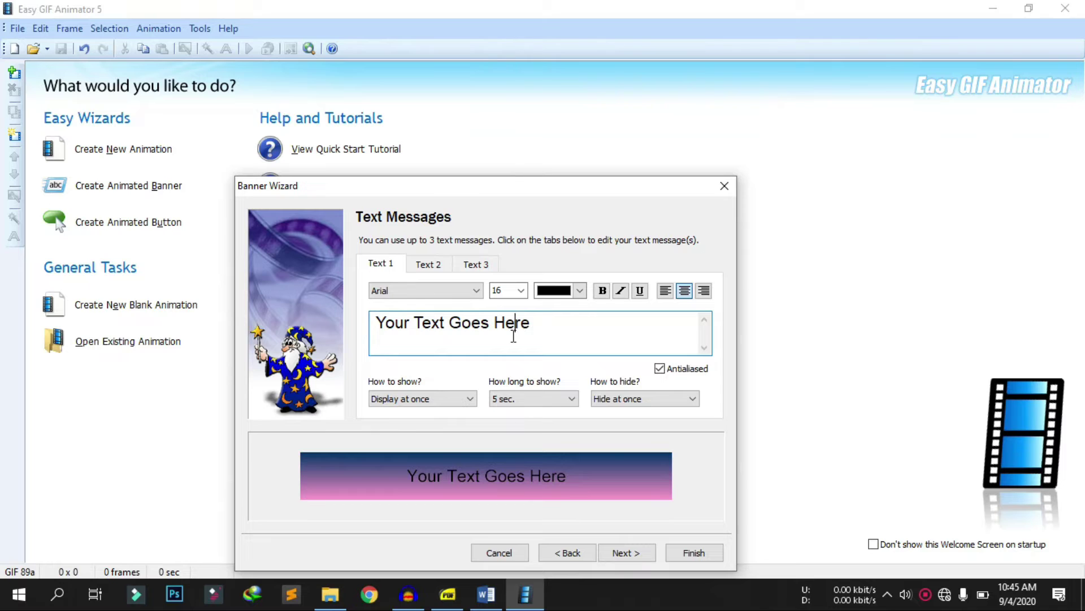
key("ctrl+a")
key("BackSpace")
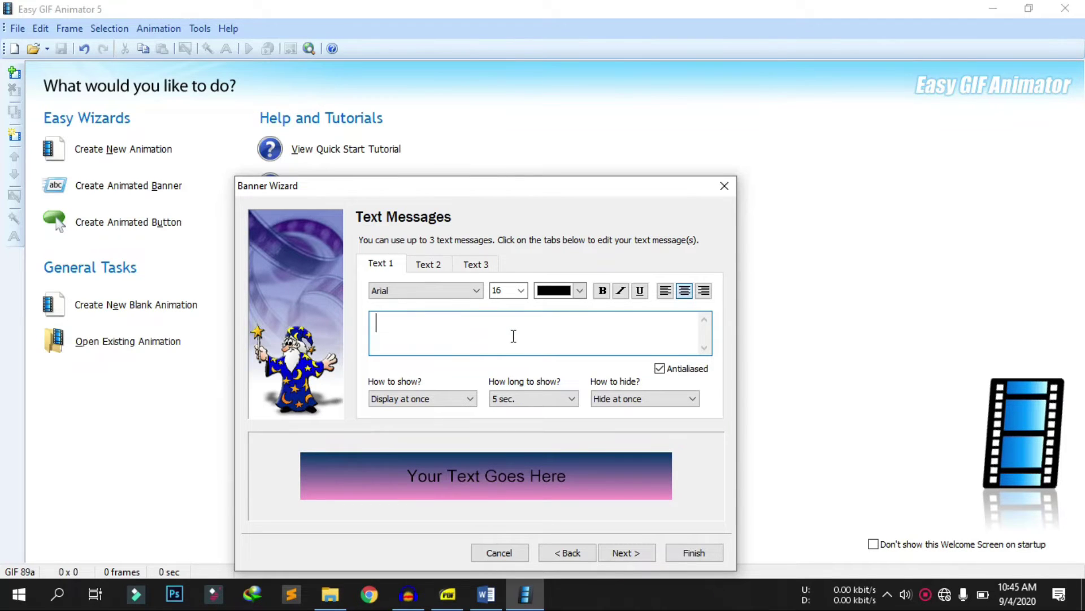
type("This is")
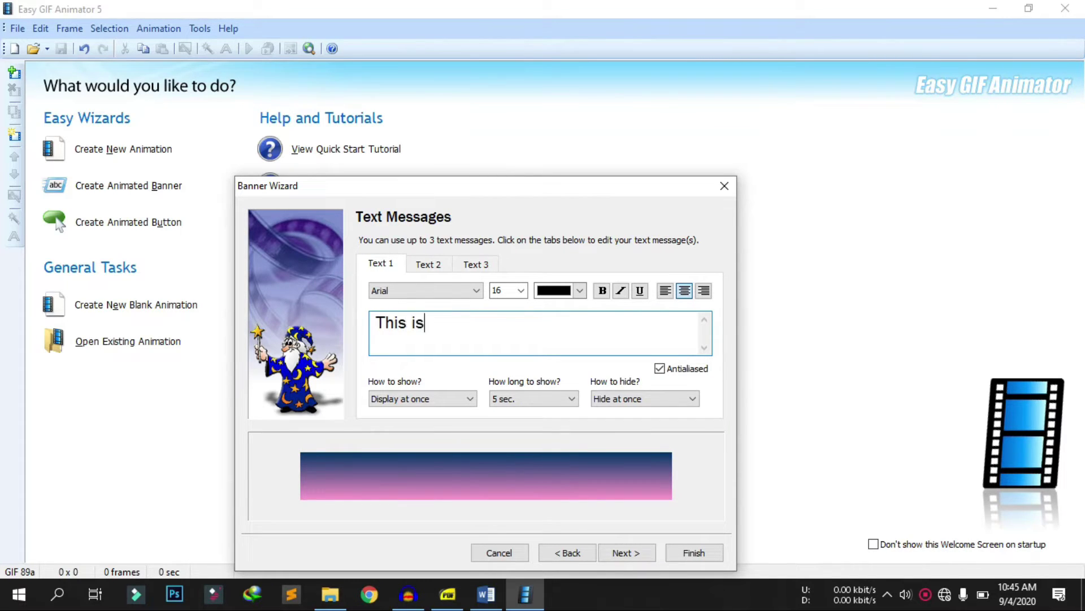
type(" First Text")
key("ctrl+a")
left_click(476, 333)
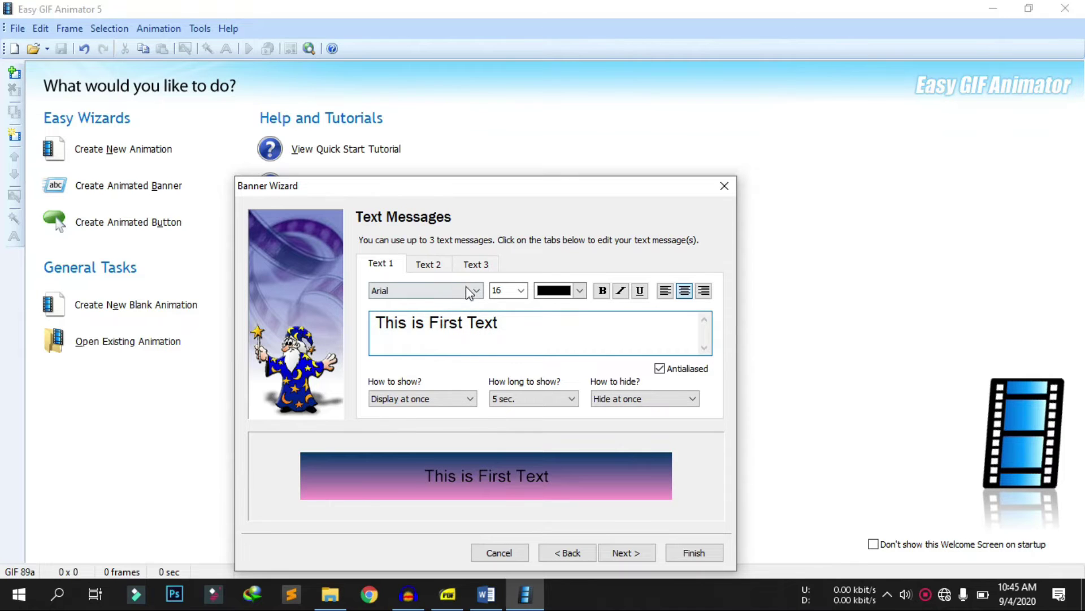
Set the first text message's font to Impact and its size to 20.
left_click(446, 290)
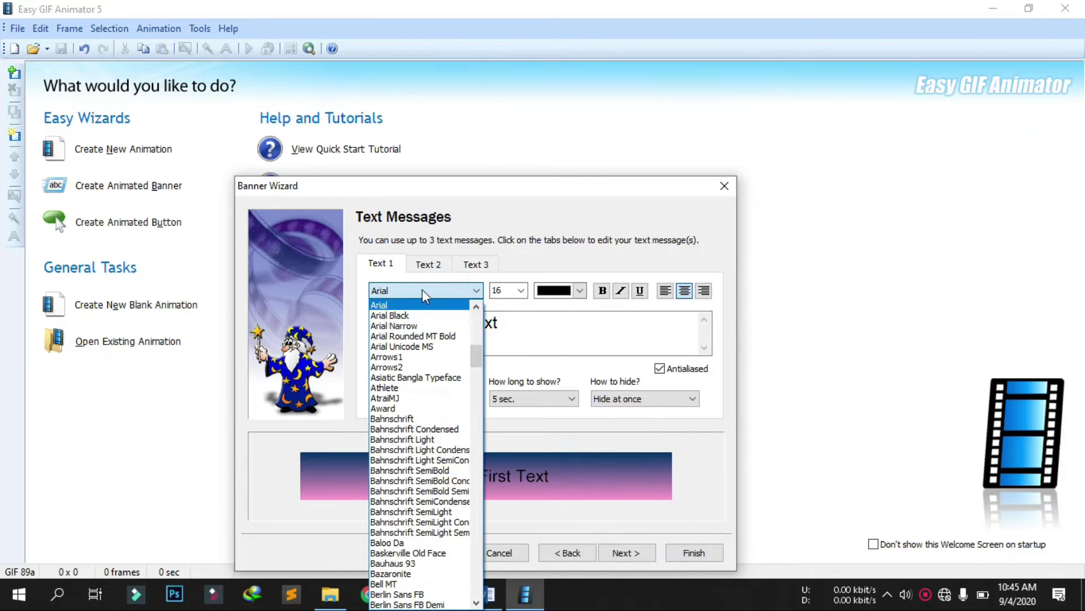
left_click(421, 289)
left_click(423, 289)
left_click(422, 292)
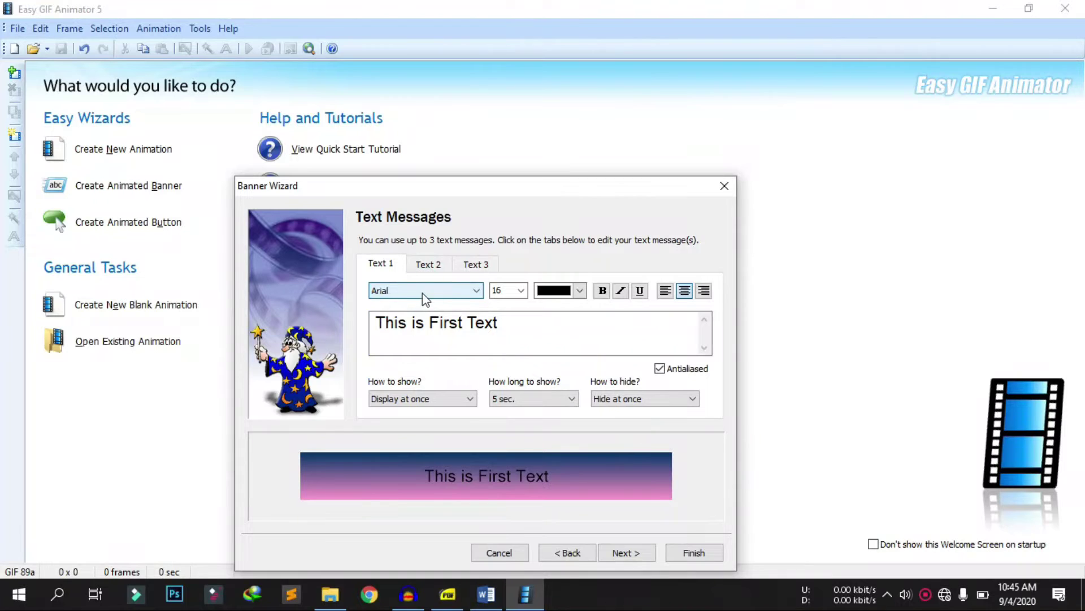
left_click(422, 292)
left_click_drag(472, 349, 508, 408)
left_click(516, 299)
left_click(518, 290)
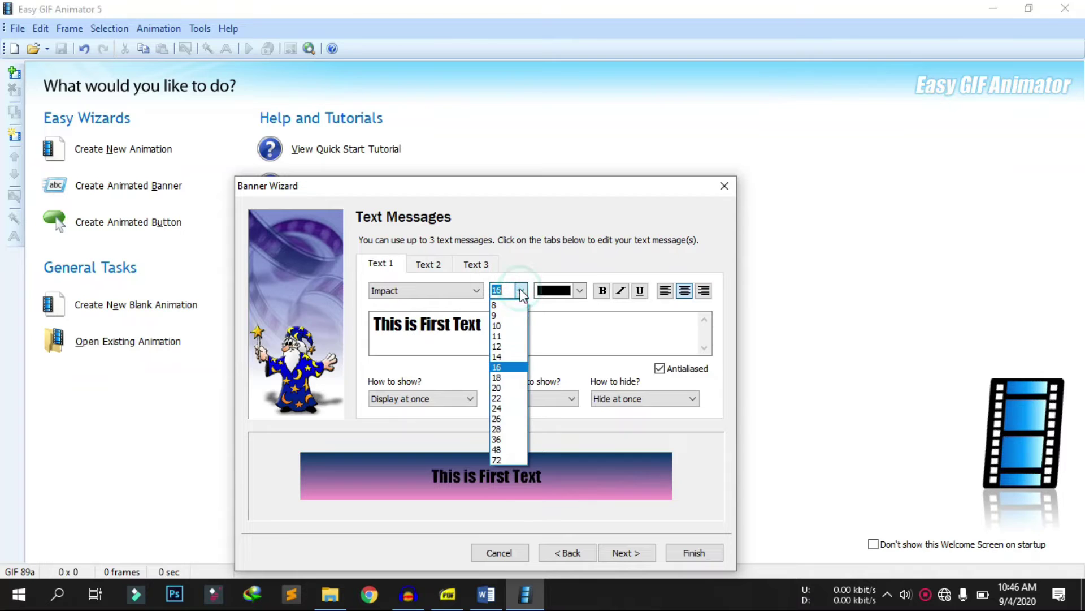
left_click(509, 388)
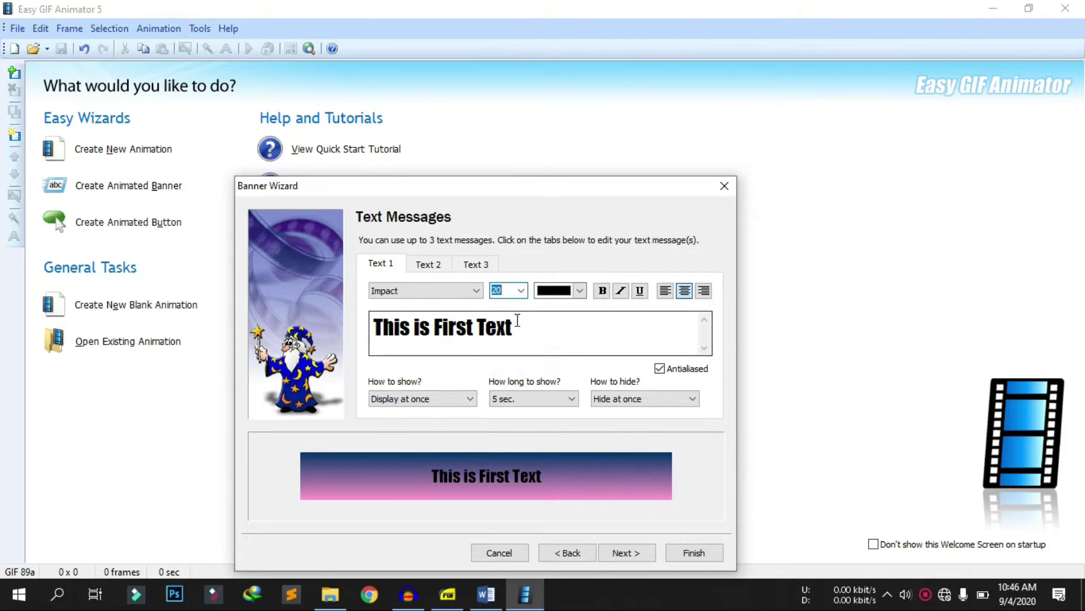
Color the first text message white and make it bold without italics.
left_click(562, 291)
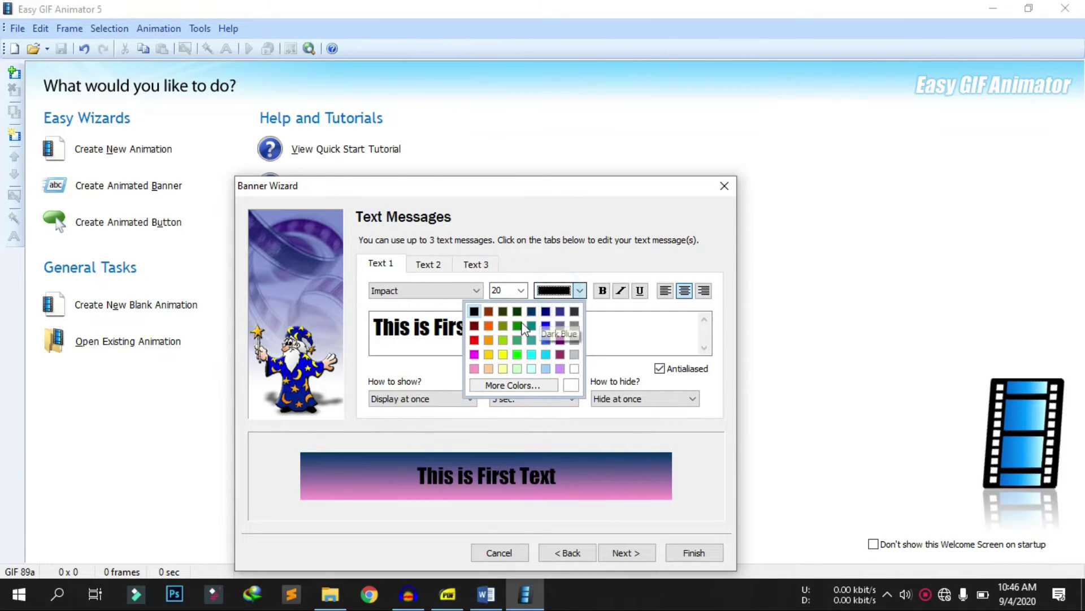
left_click(574, 368)
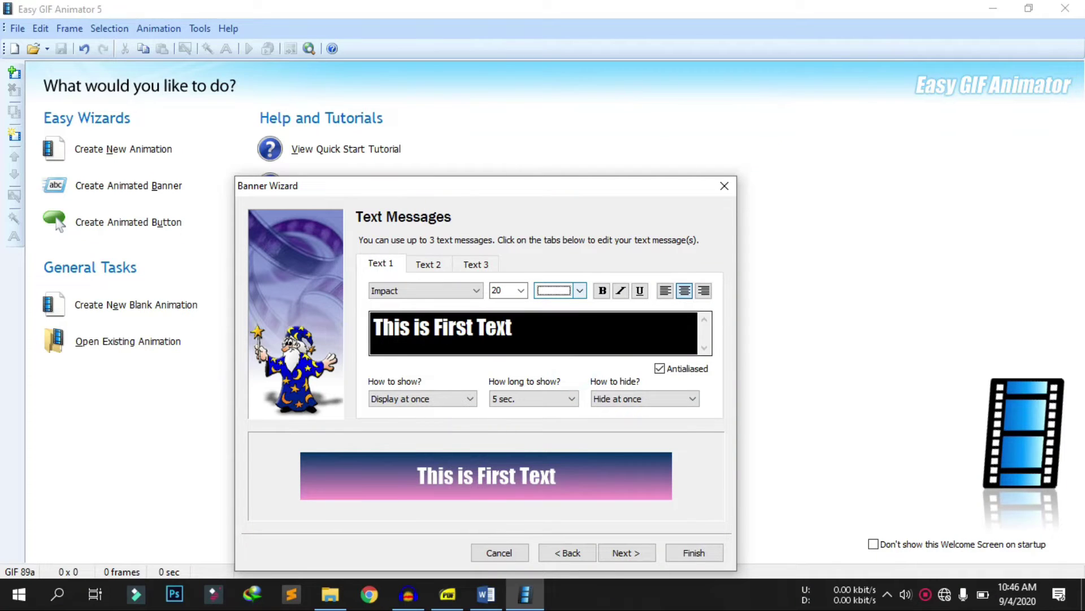
left_click(603, 290)
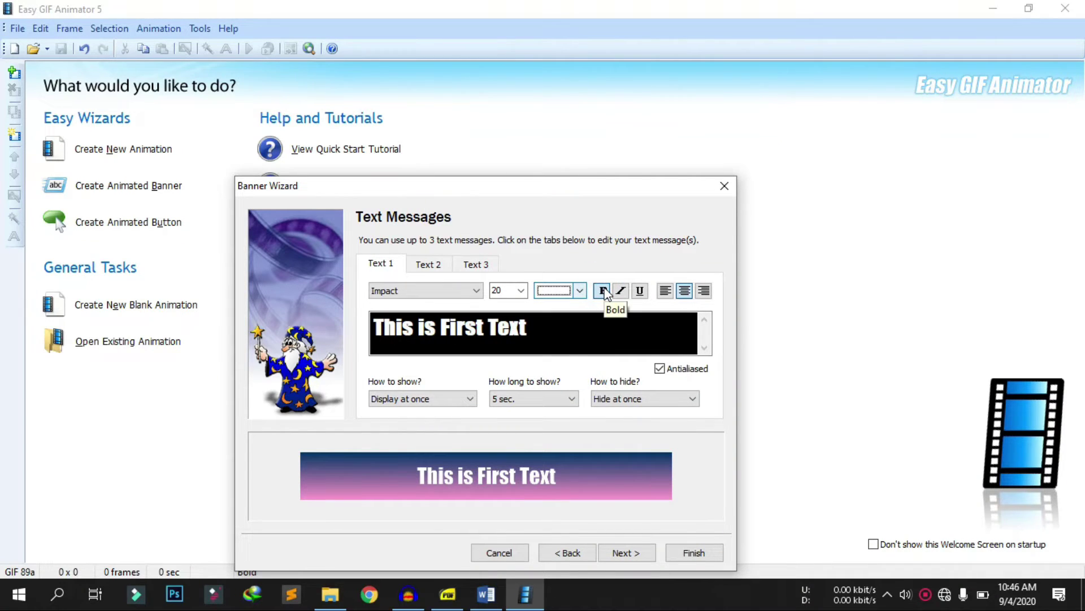
left_click(621, 292)
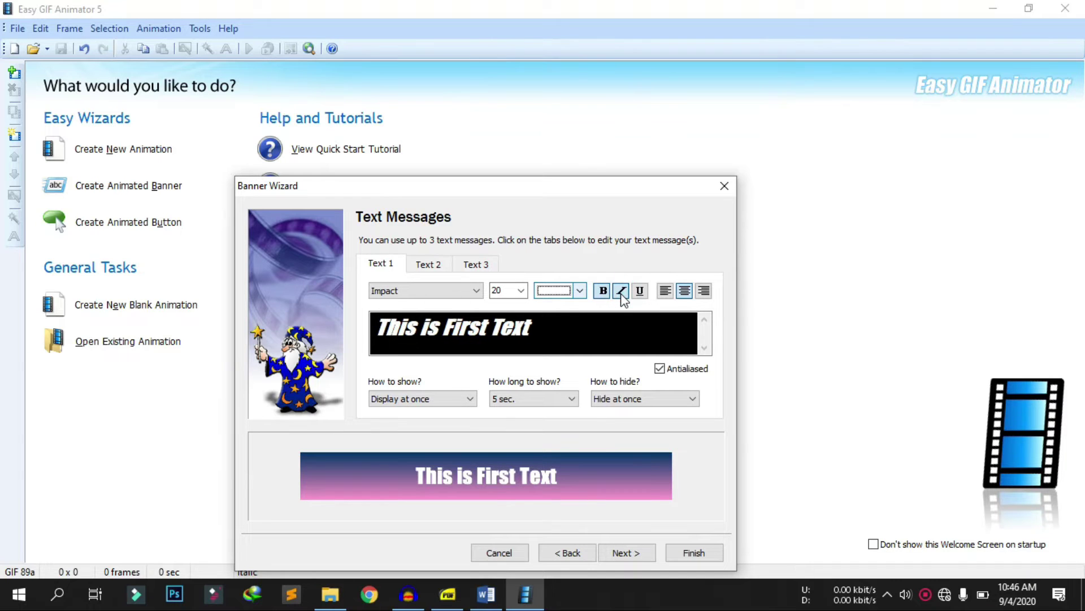
left_click(622, 292)
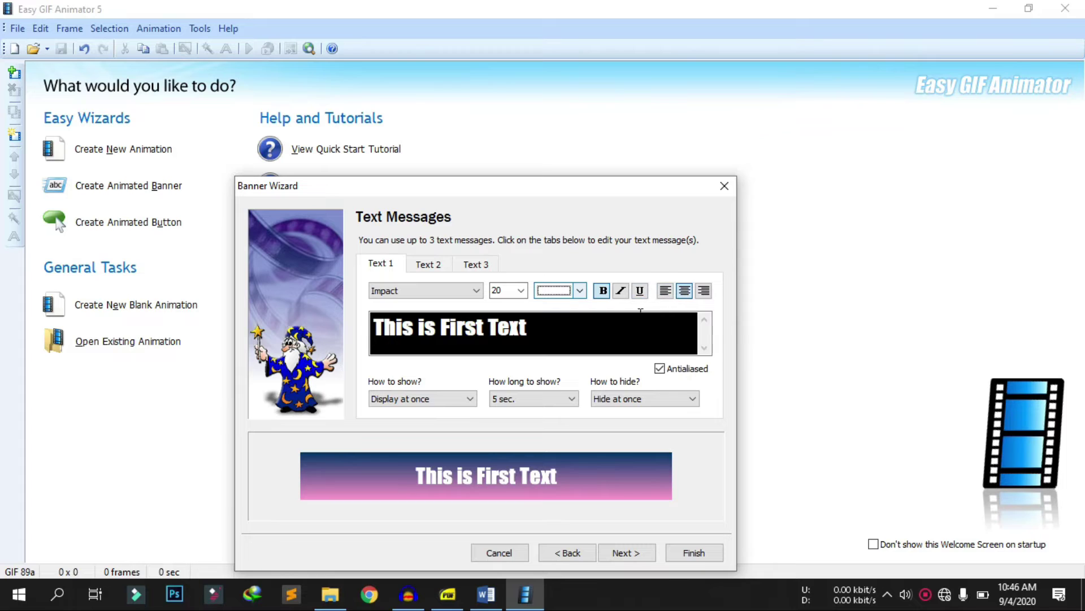
Set the first text message's show effect to Type in.
left_click(427, 401)
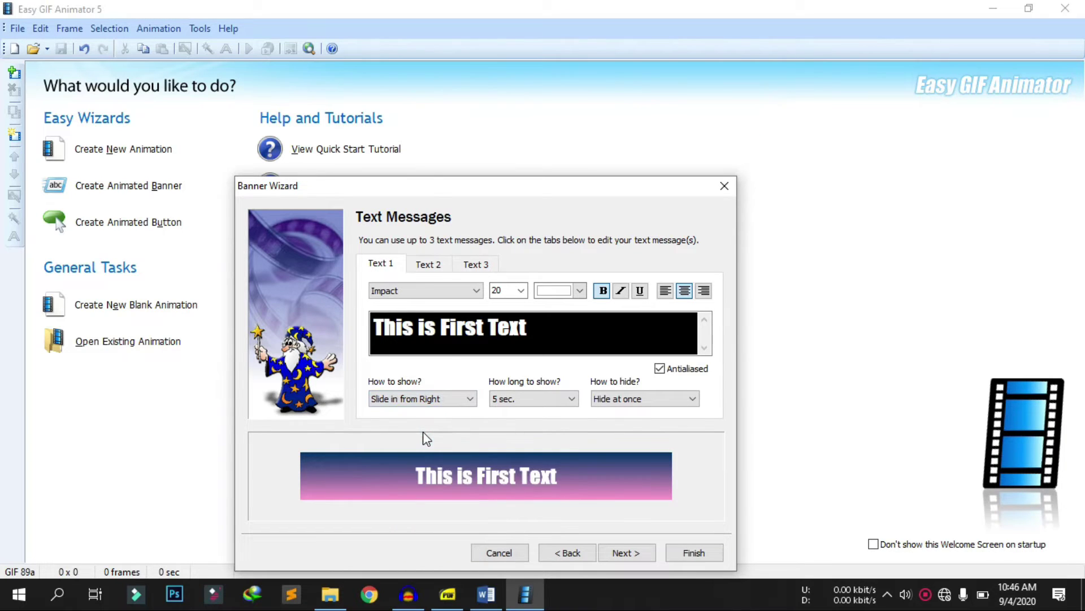
left_click(437, 399)
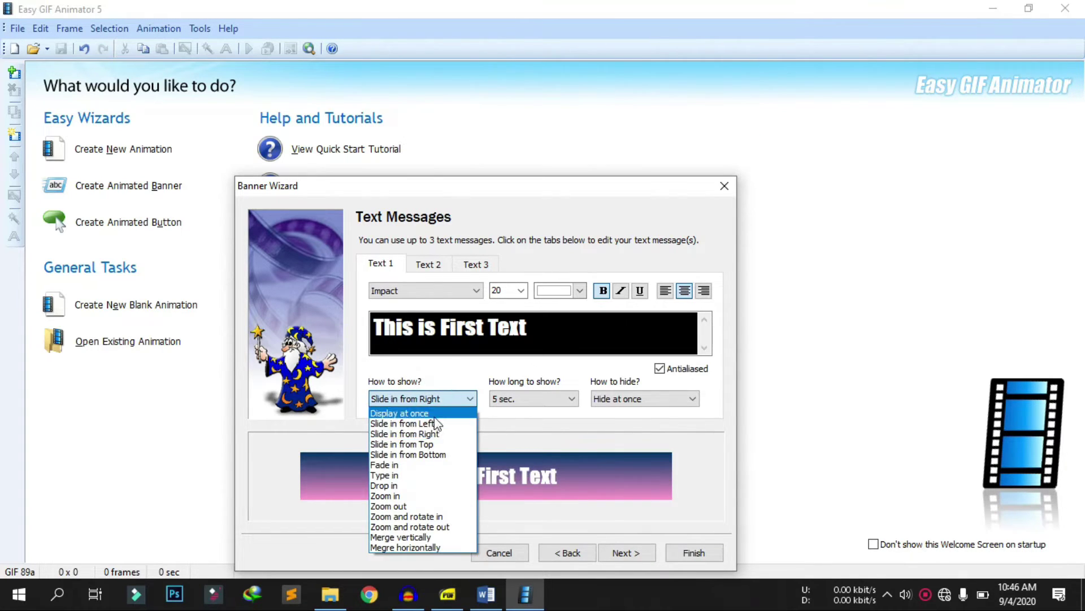
left_click(399, 474)
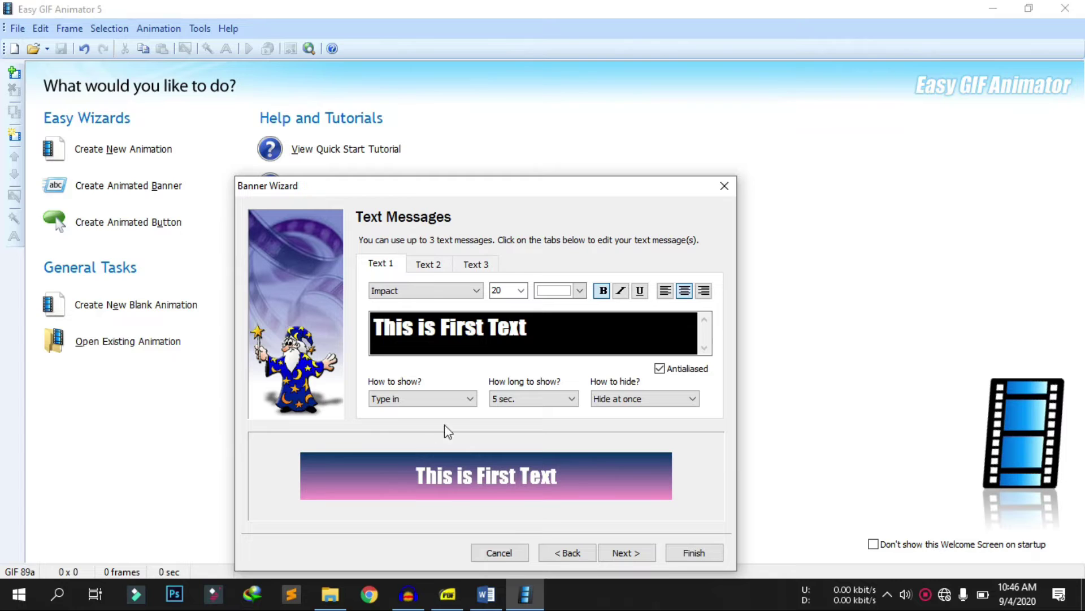
Set the first text message to show for 1 sec. and to hide with the Type out effect.
left_click(515, 399)
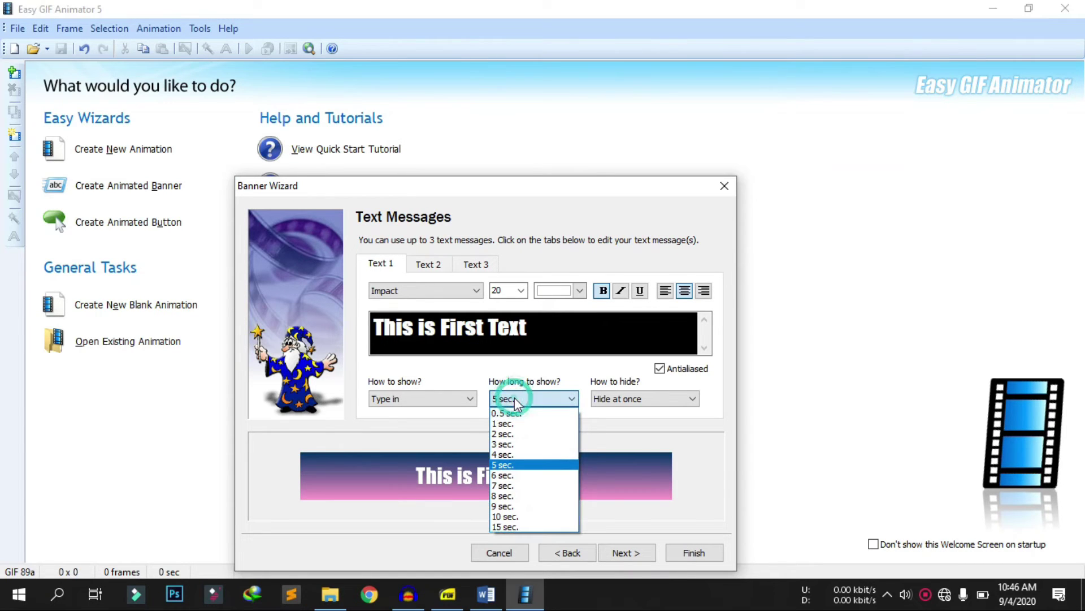
left_click(515, 434)
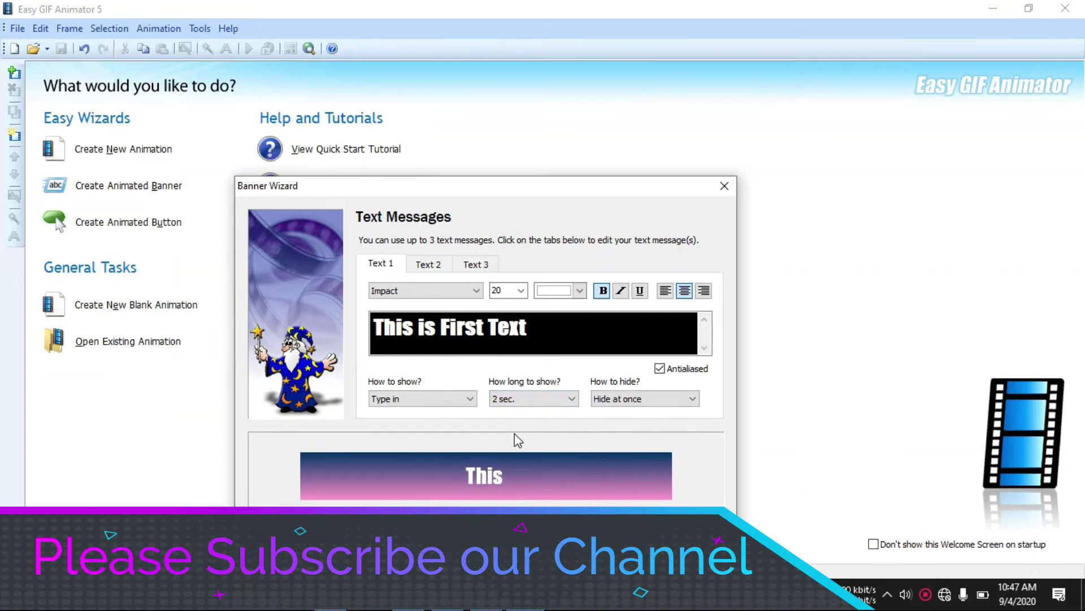
left_click(535, 401)
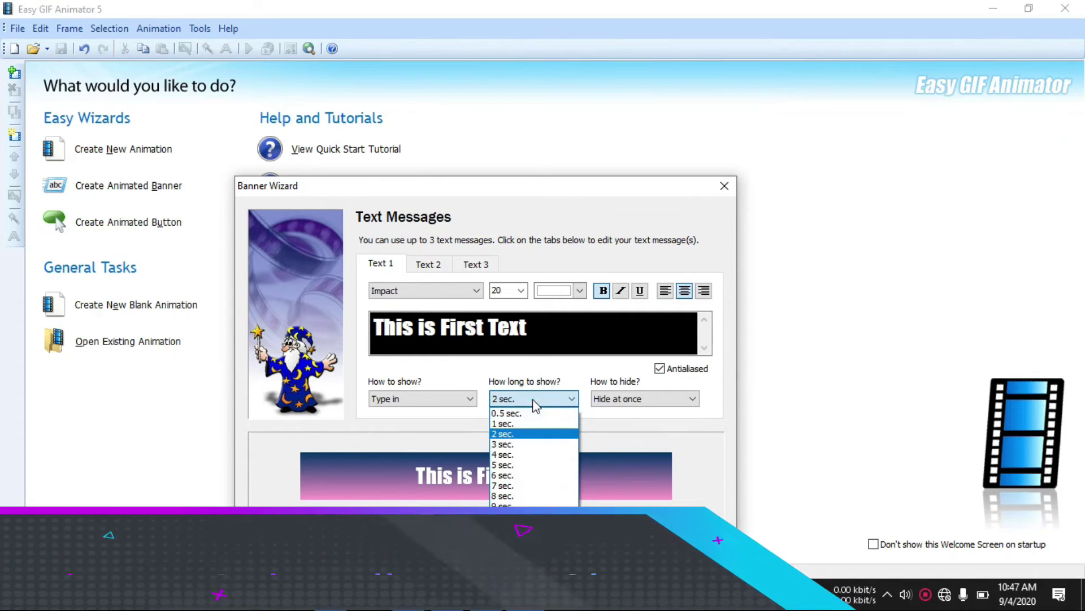
left_click(517, 424)
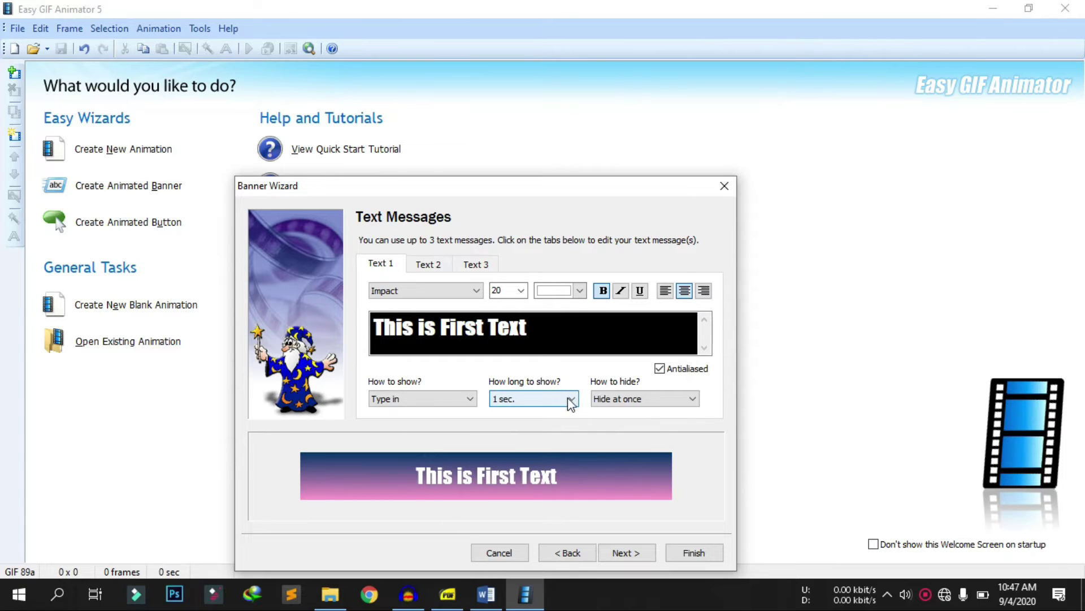
left_click(622, 399)
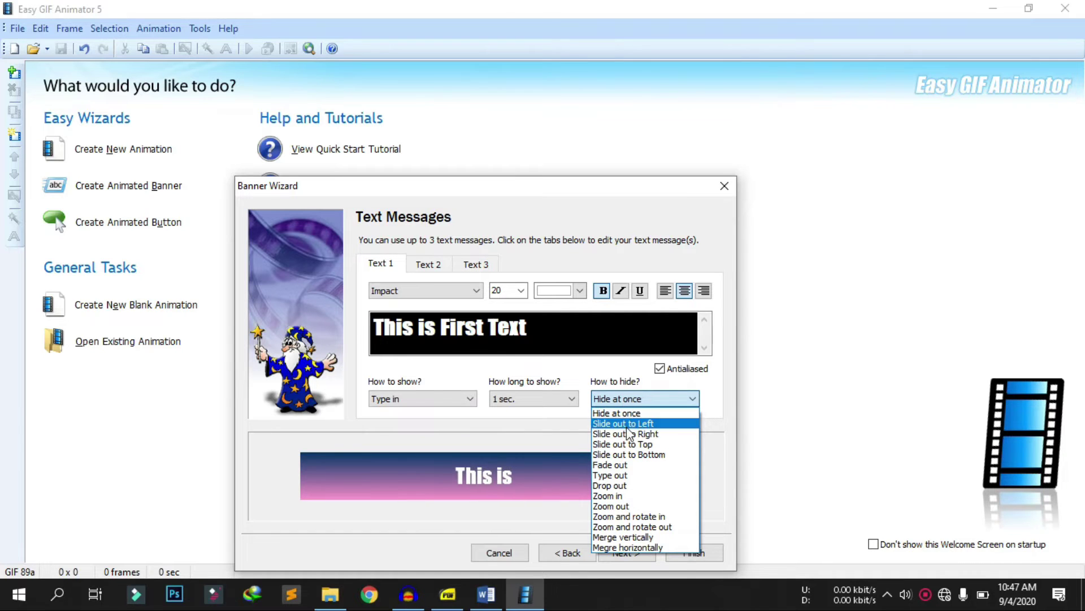
left_click(622, 475)
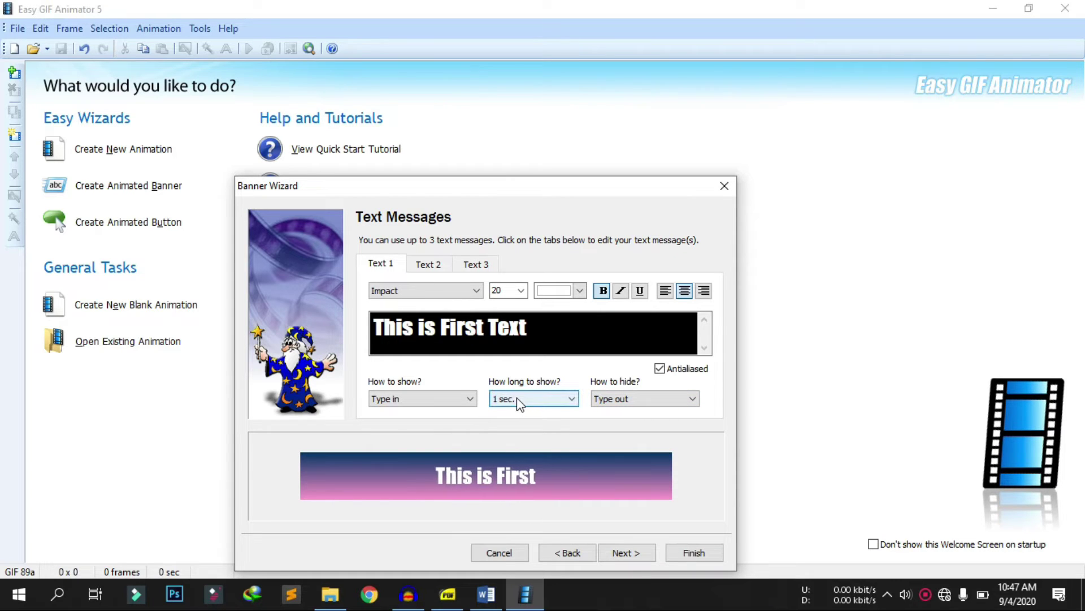
Enter "This is Second Text" as the second text message.
left_click(436, 265)
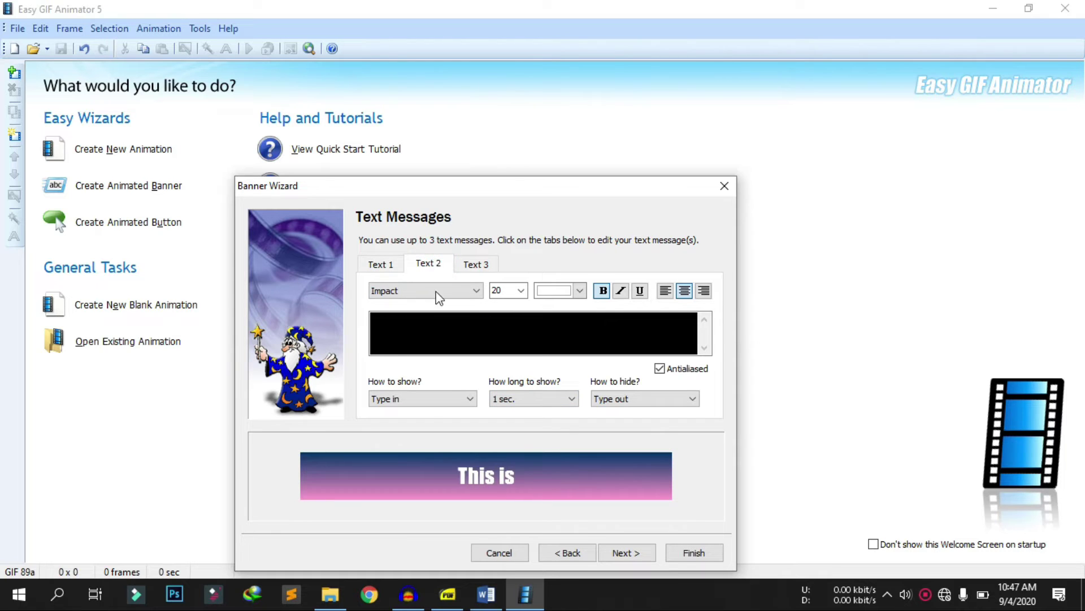
left_click(441, 330)
type("This is First Text")
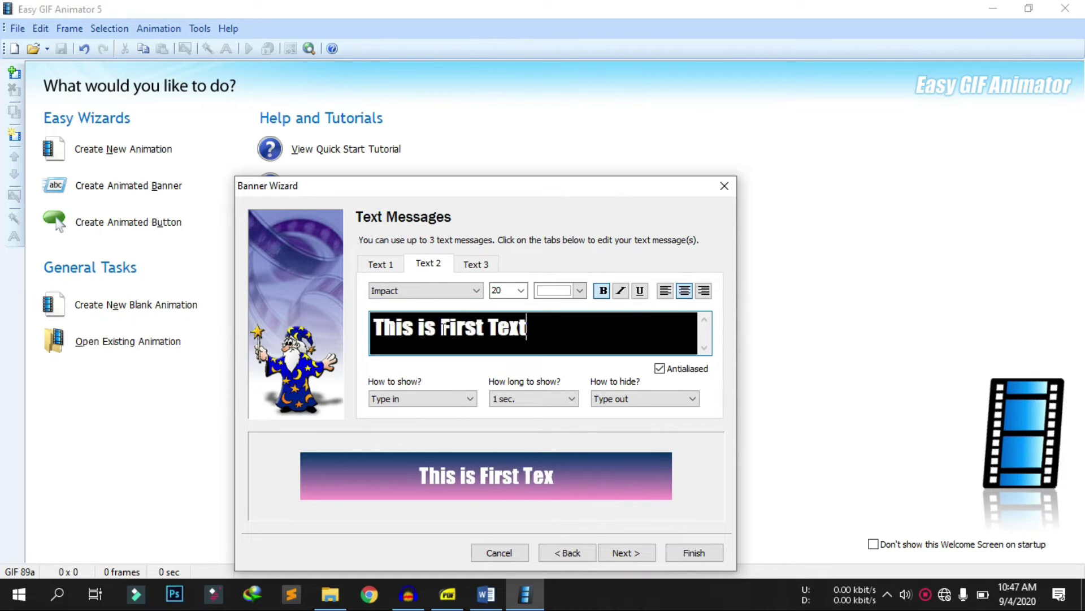
left_click(460, 328)
double_click(461, 329)
type("Second")
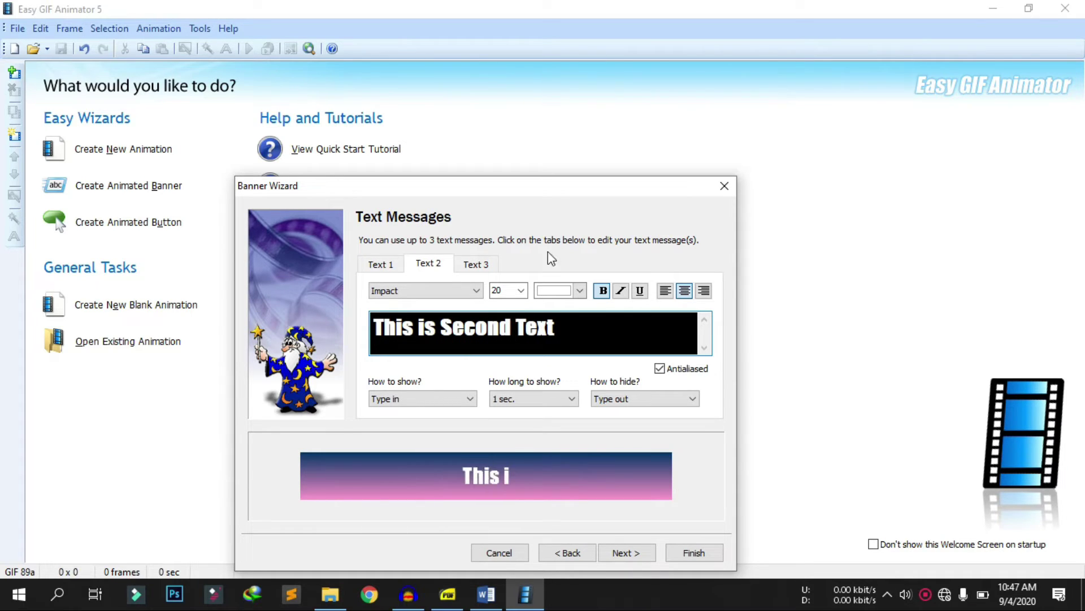
Set the second text message to show with Slide in from Left and hide with Slide out to Left.
left_click(455, 403)
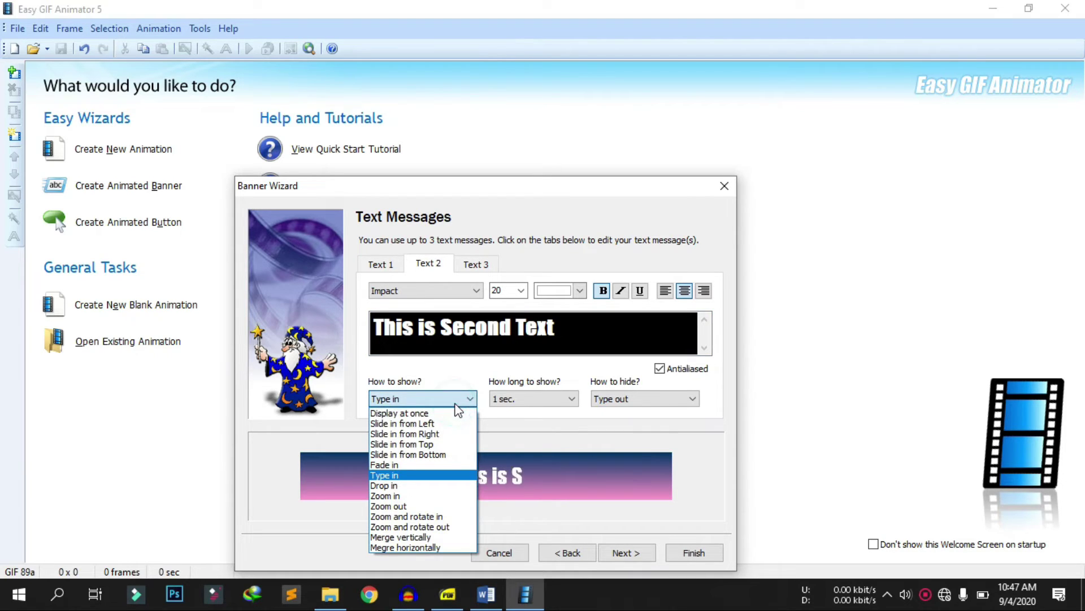
left_click(422, 423)
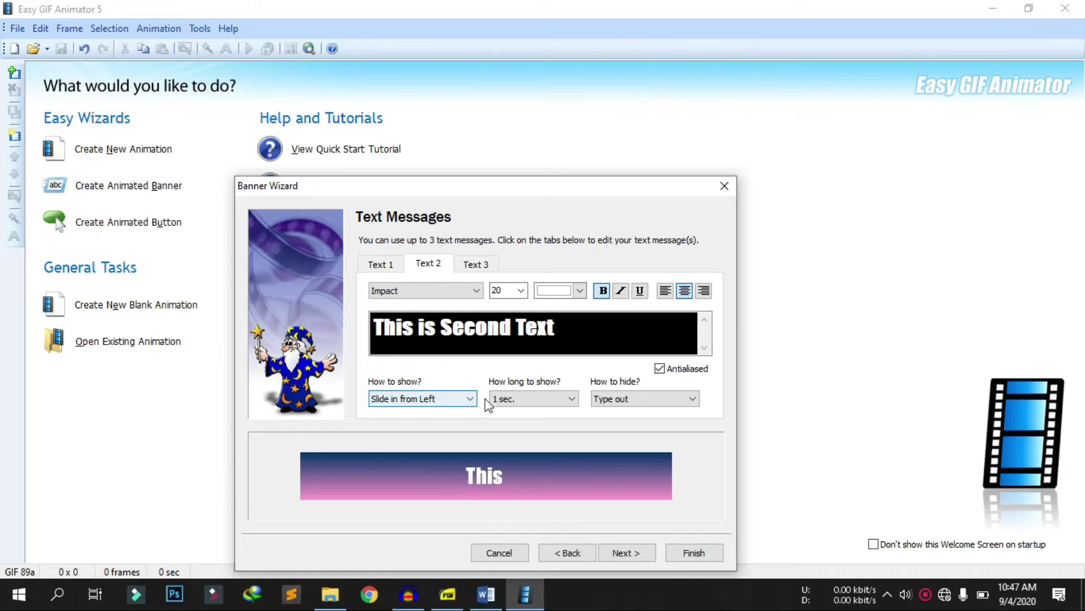
left_click(624, 402)
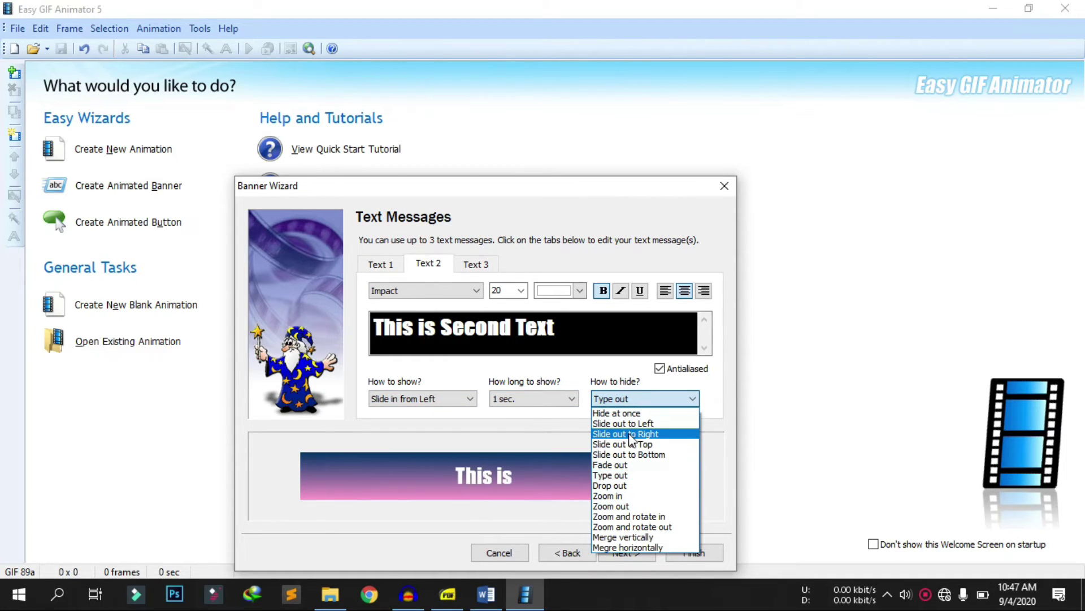
left_click(637, 425)
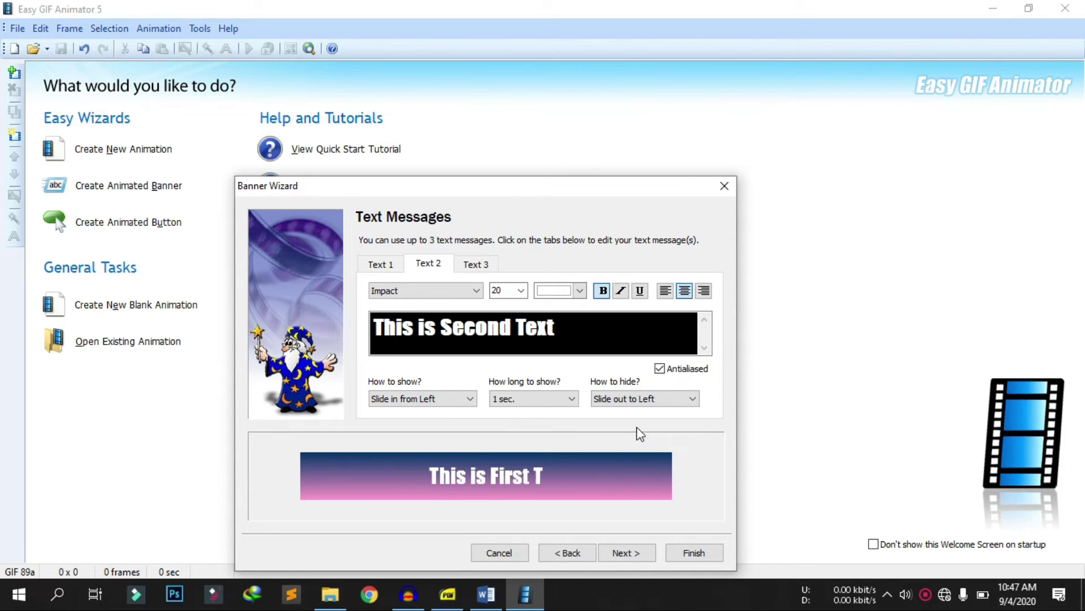
Enter "This is Third Text" as the third text message.
left_click(477, 265)
left_click(471, 330)
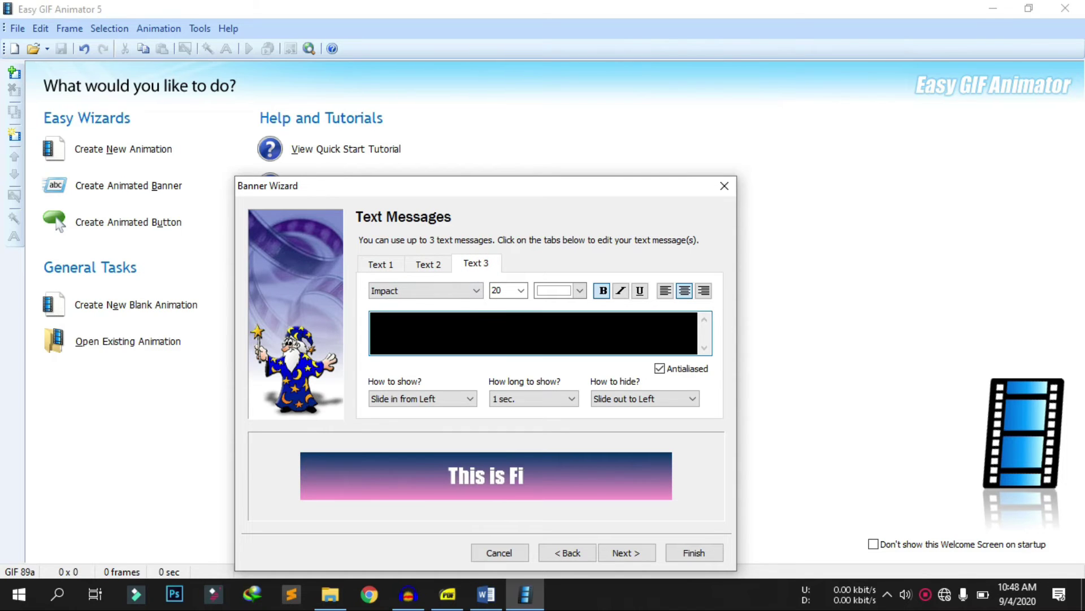
type("This is First Text")
double_click(471, 330)
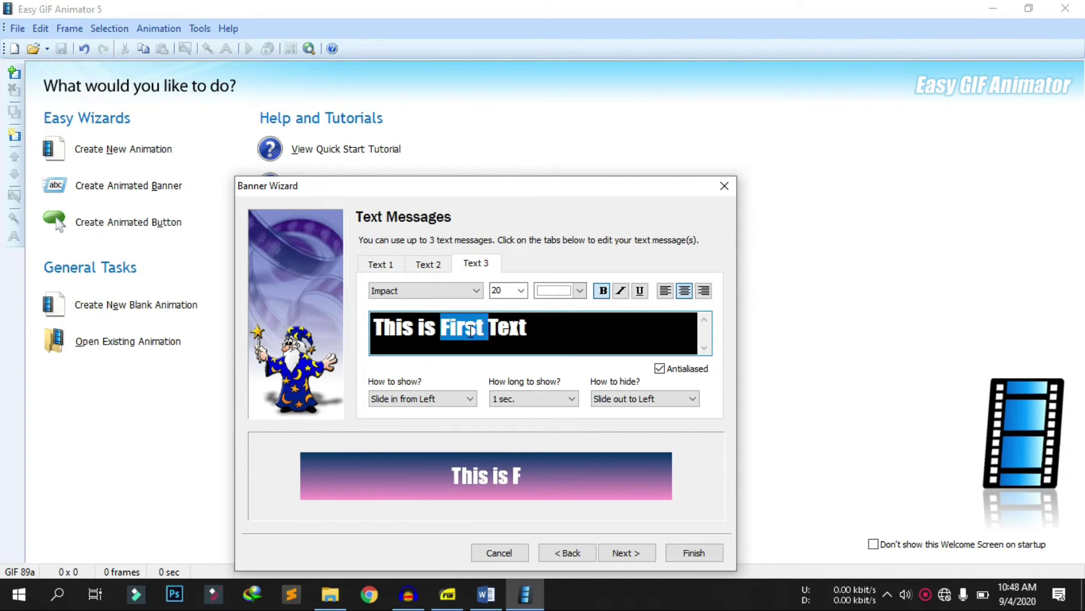
type("Third")
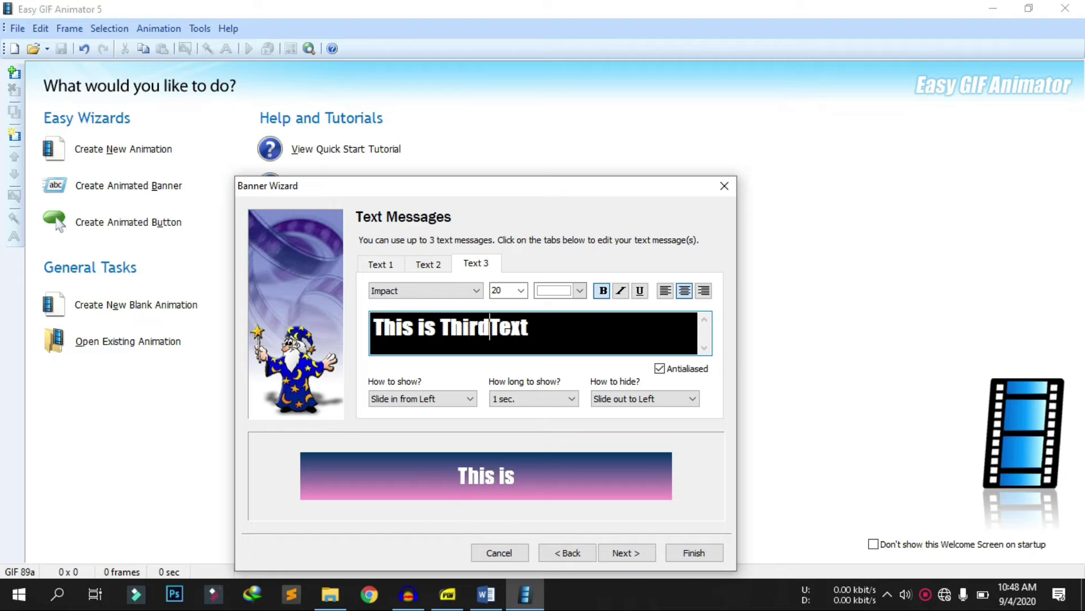
Set the third text message to show with Zoom in and hide with Zoom out.
left_click(452, 400)
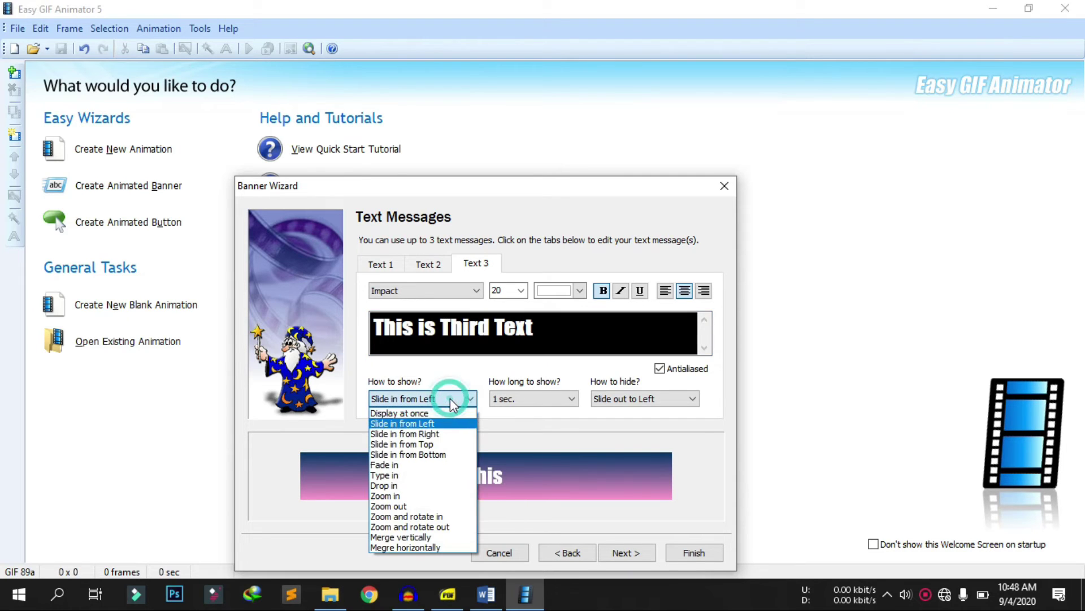
left_click(405, 497)
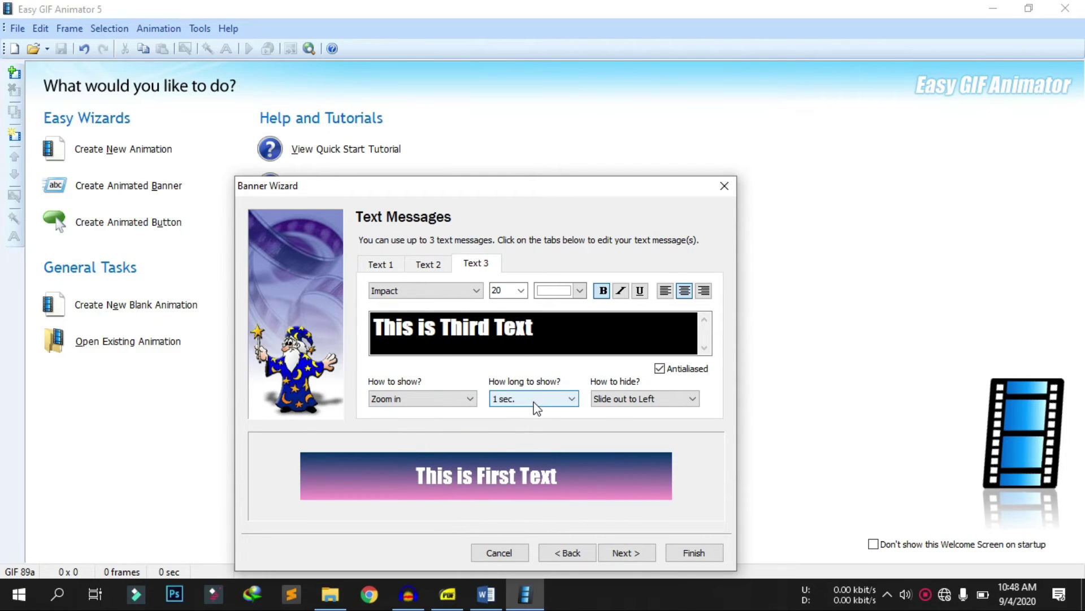
left_click(617, 403)
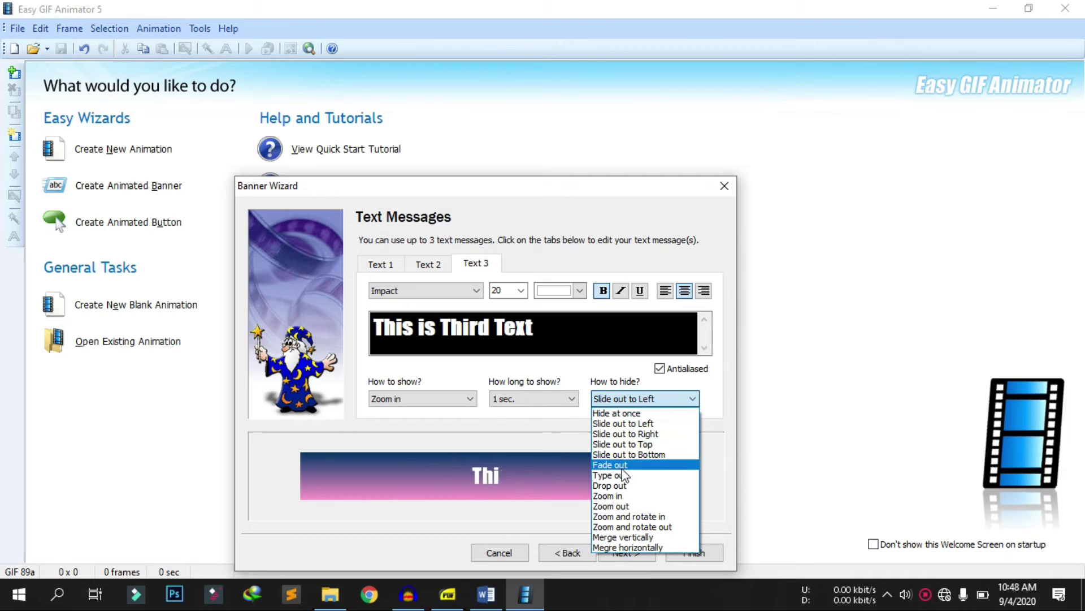
left_click(628, 505)
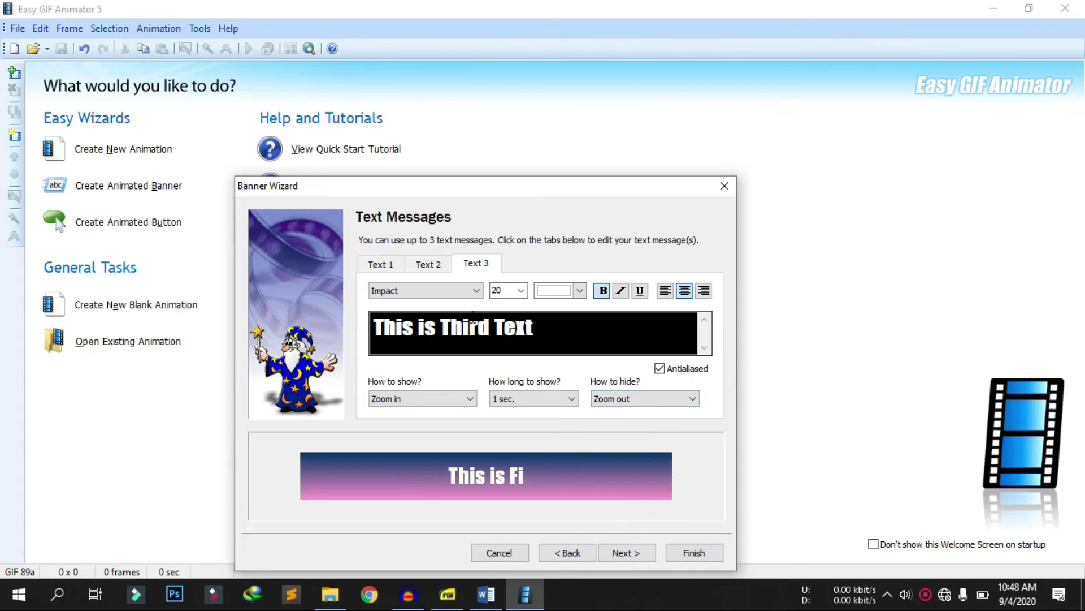
Continue to the wizard's final page, save the banner as "animated text.gif" and finish the wizard.
left_click(613, 554)
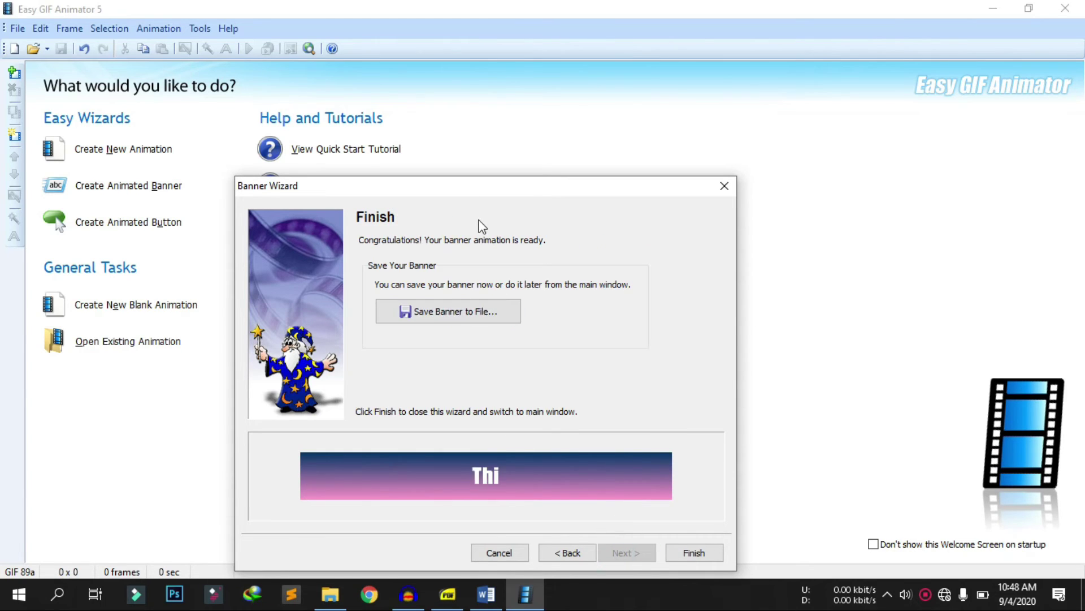
left_click(460, 310)
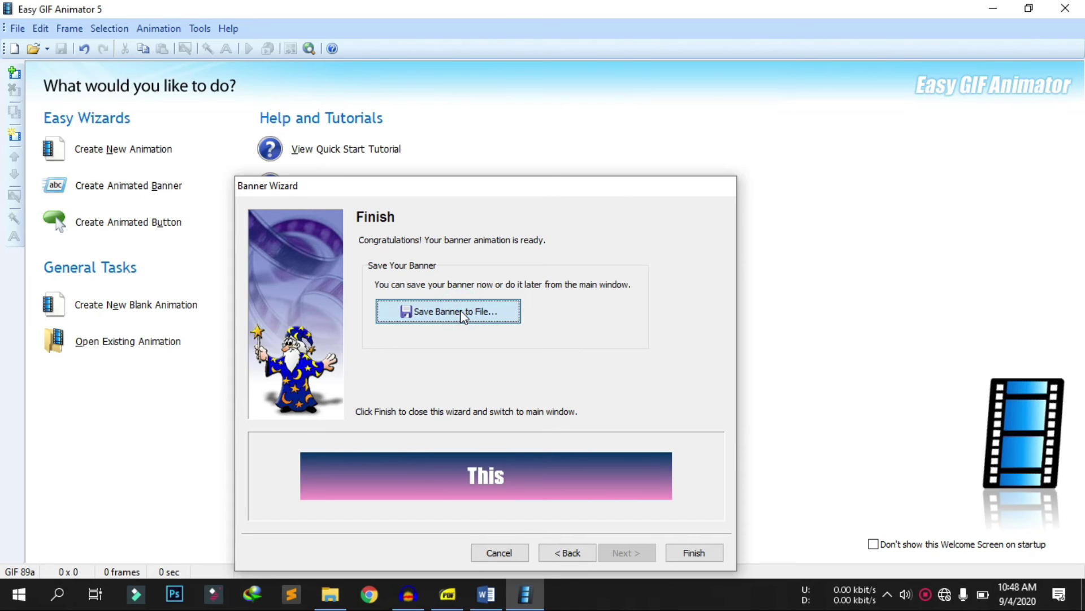
key("Escape")
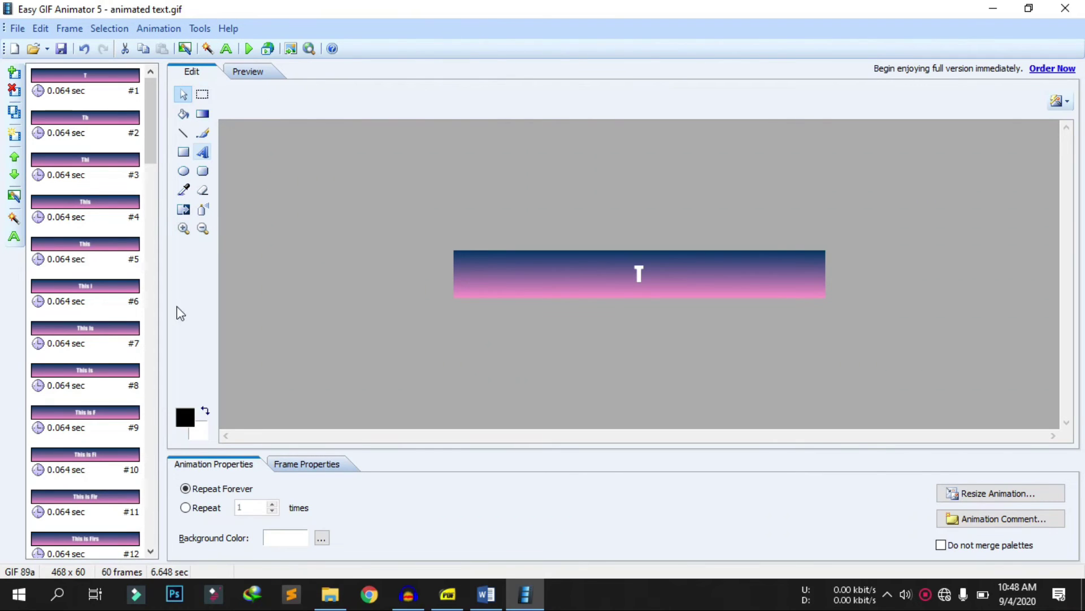
left_click(202, 117)
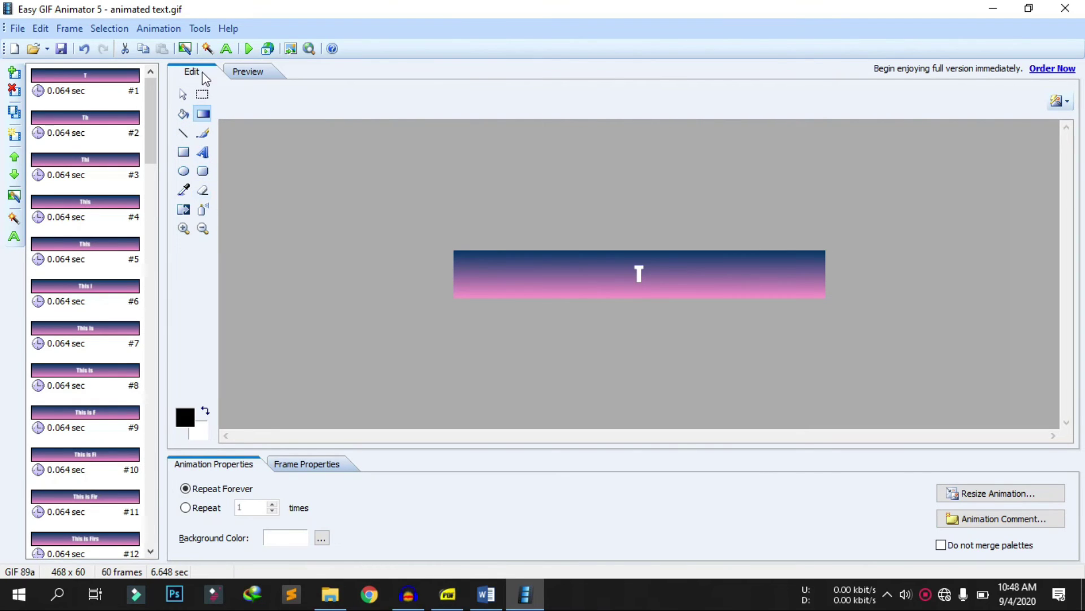
left_click(27, 31)
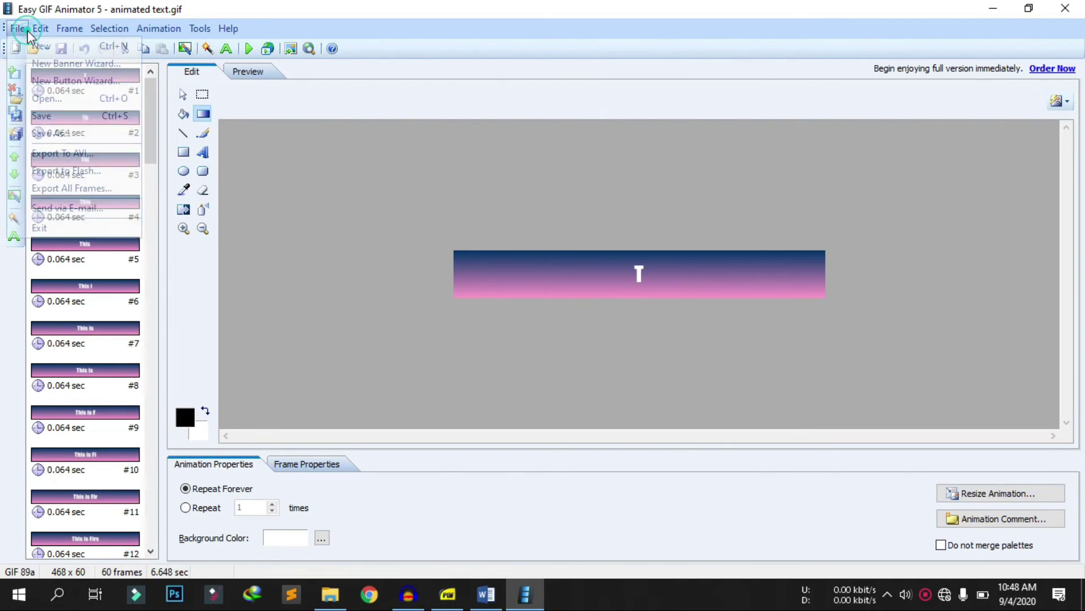
left_click(40, 28)
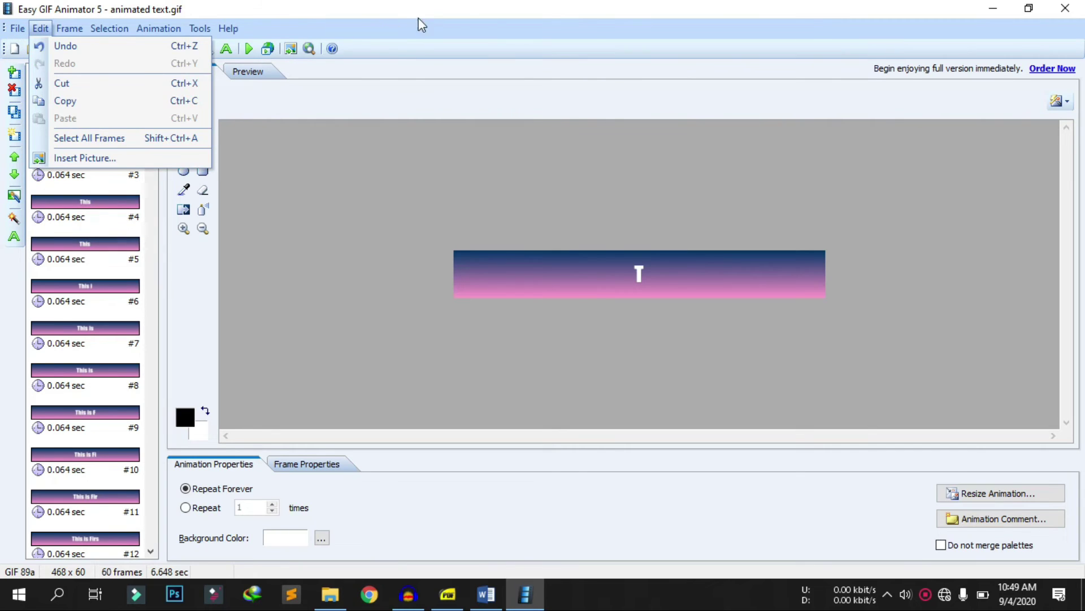
left_click(435, 23)
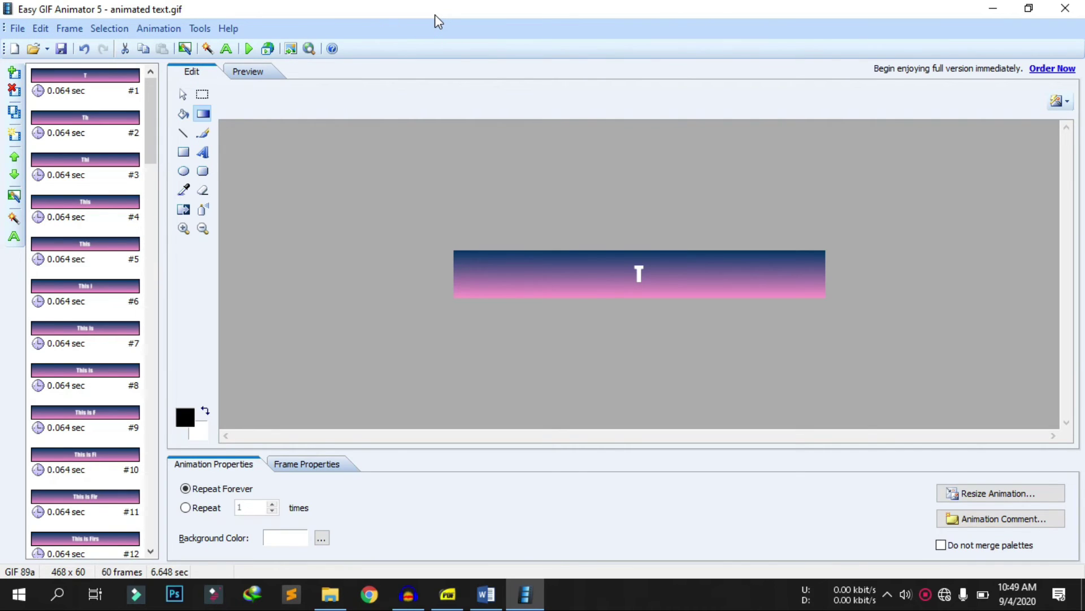